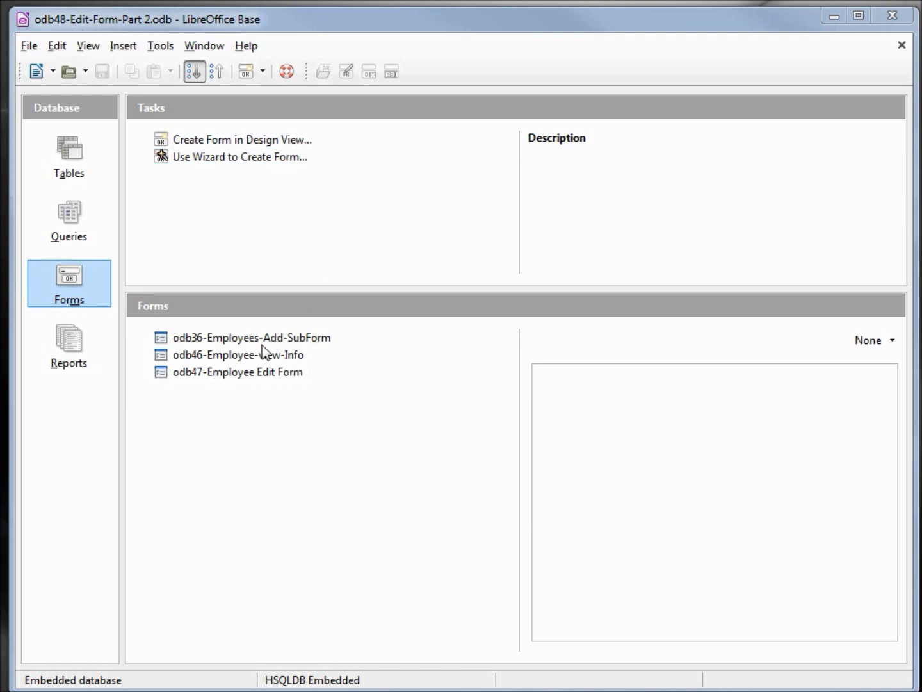
Duplicate the odb47-Employee Edit Form form under the name odb48-Employee Edit Form.
right_click(245, 380)
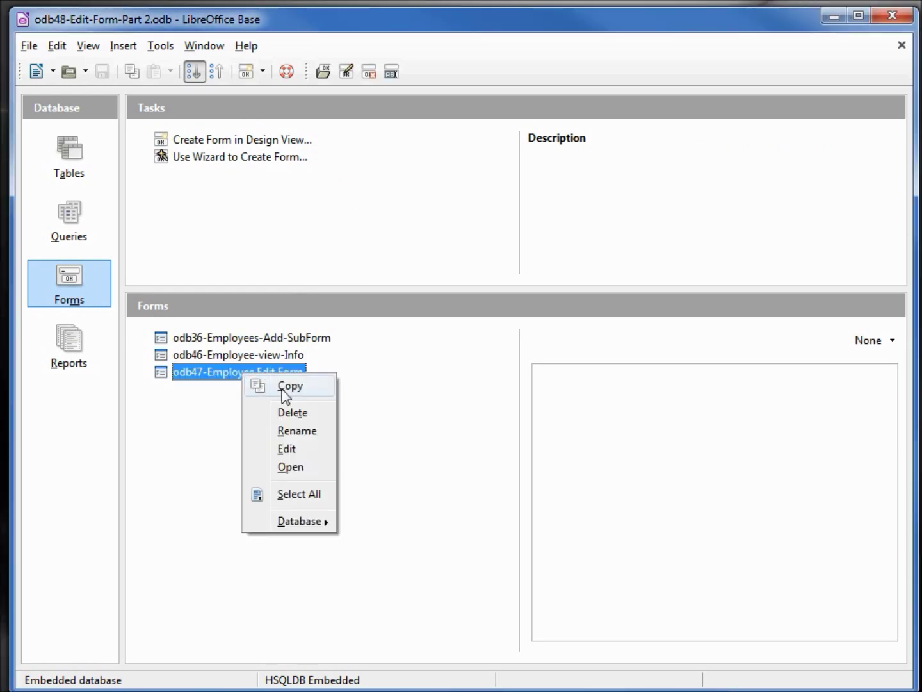
click(282, 387)
right_click(244, 403)
click(283, 417)
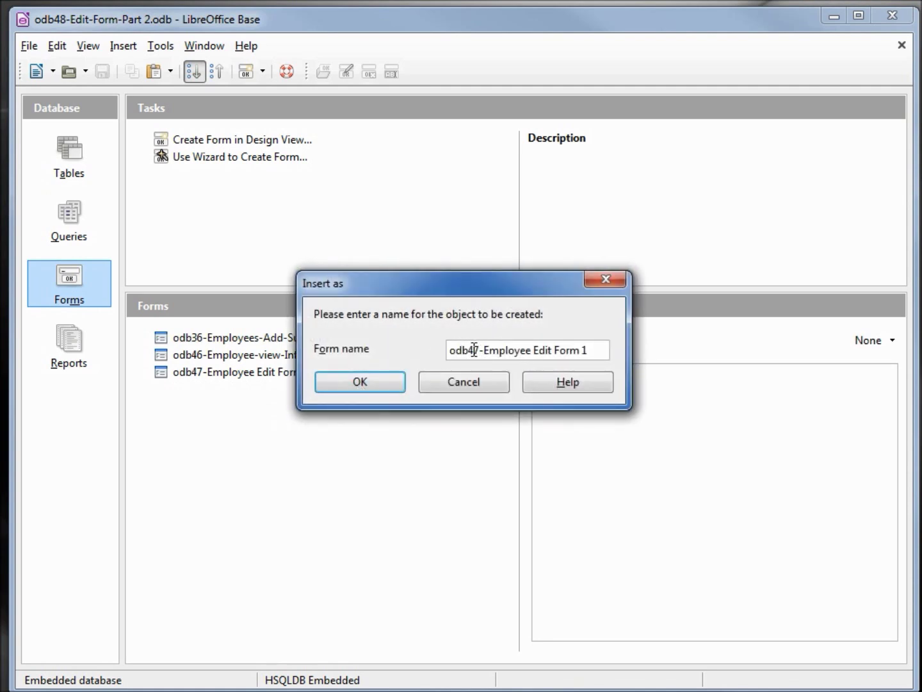
key(BackSpace)
text(8)
key(ctrl+Right)
key(ctrl+Right)
key(ctrl+Right)
key(ctrl+Right)
key(BackSpace)
key(BackSpace)
click(362, 381)
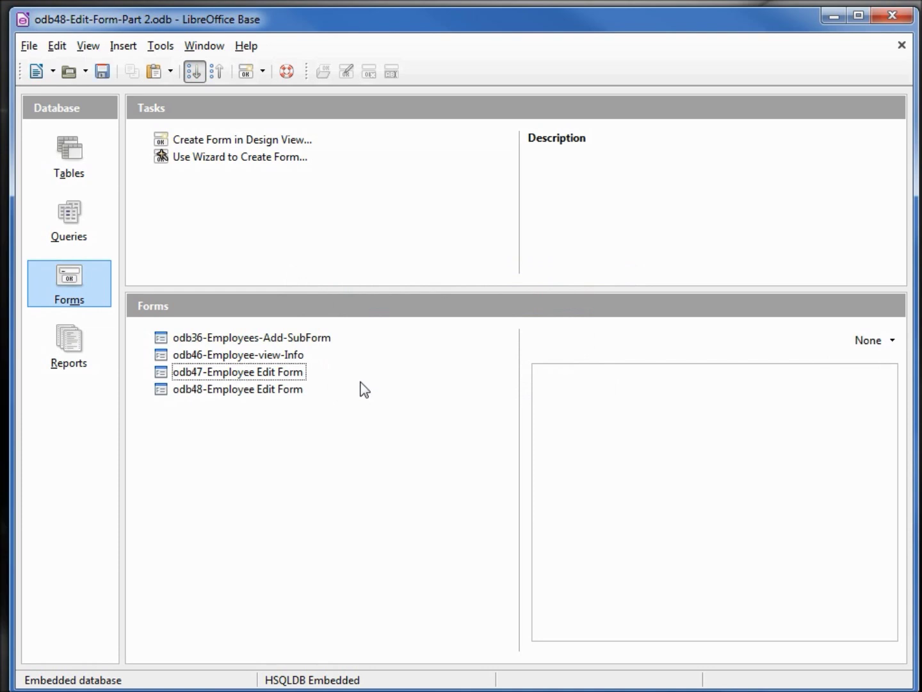
Open odb48-Employee Edit Form for editing, preview it with live records and return to design mode.
right_click(248, 392)
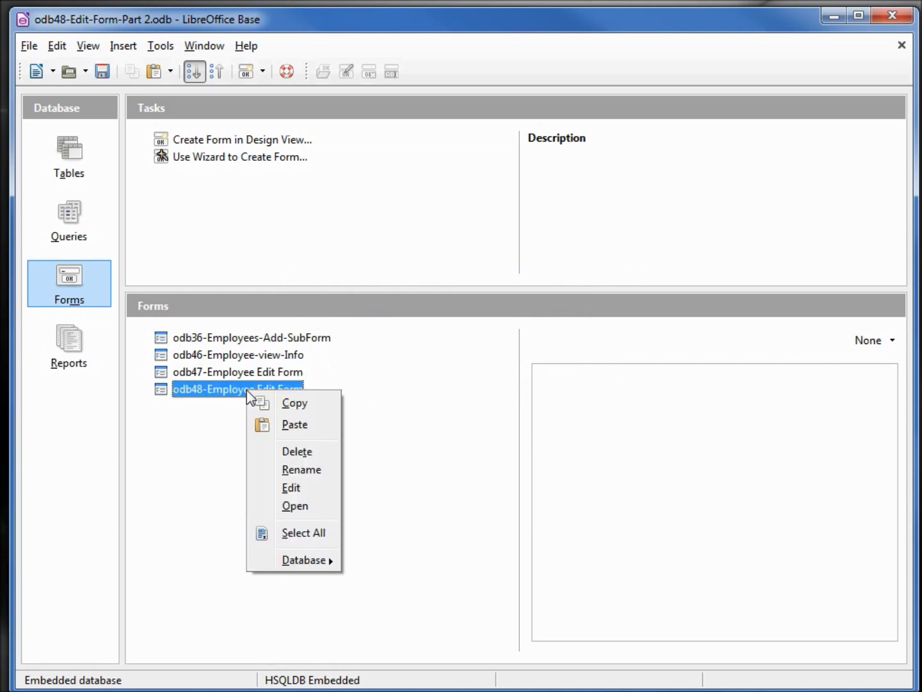
click(290, 487)
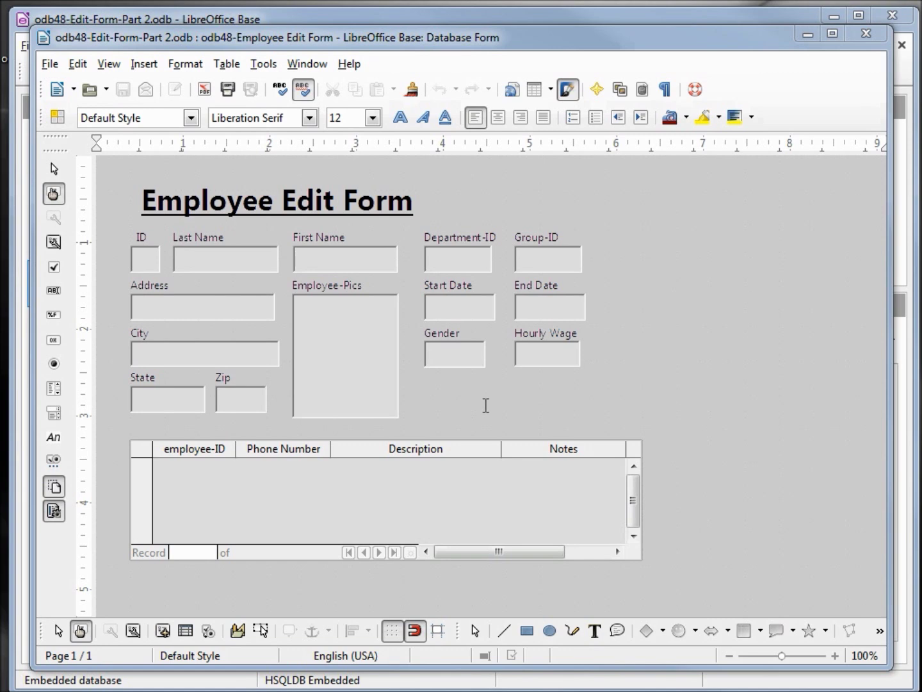
click(85, 632)
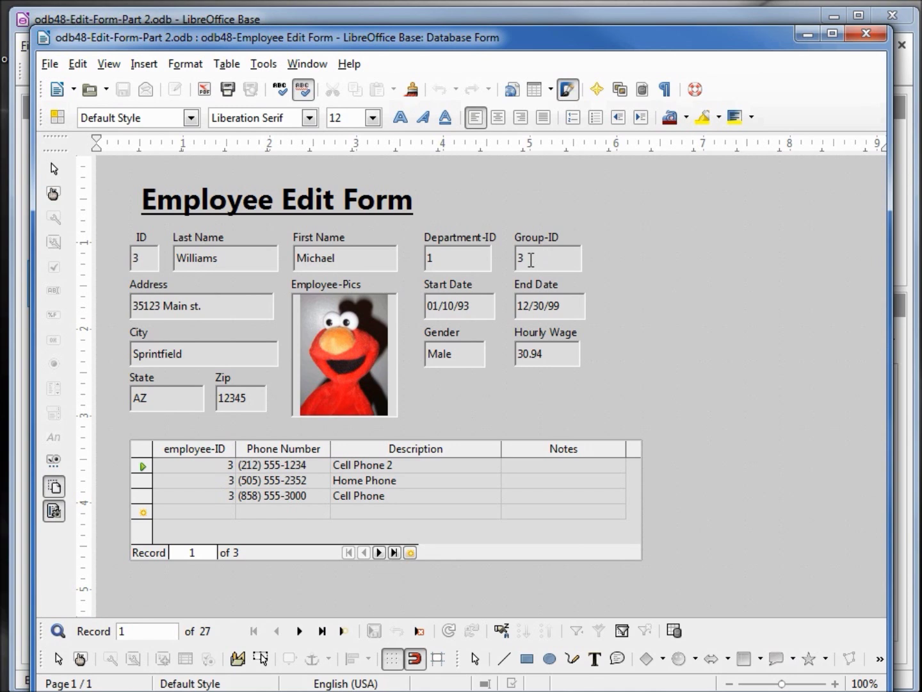
click(80, 658)
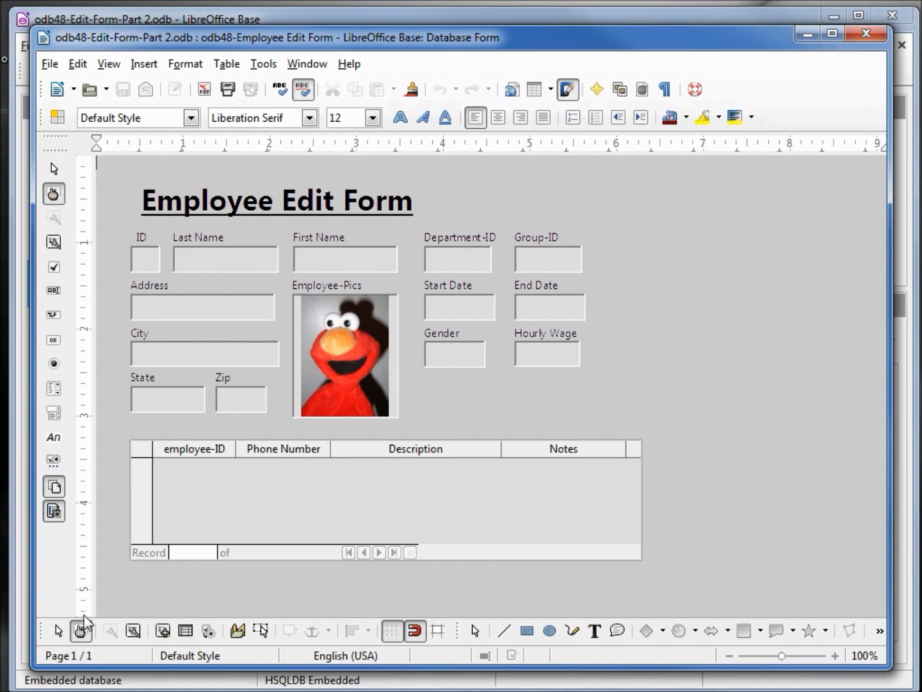
click(55, 390)
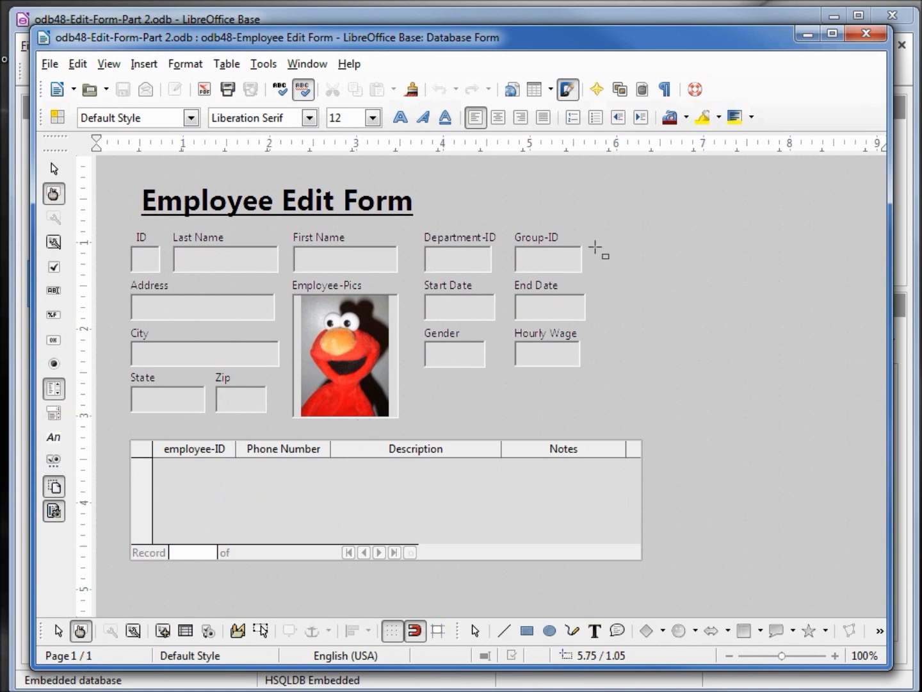
drag(595, 246, 707, 288)
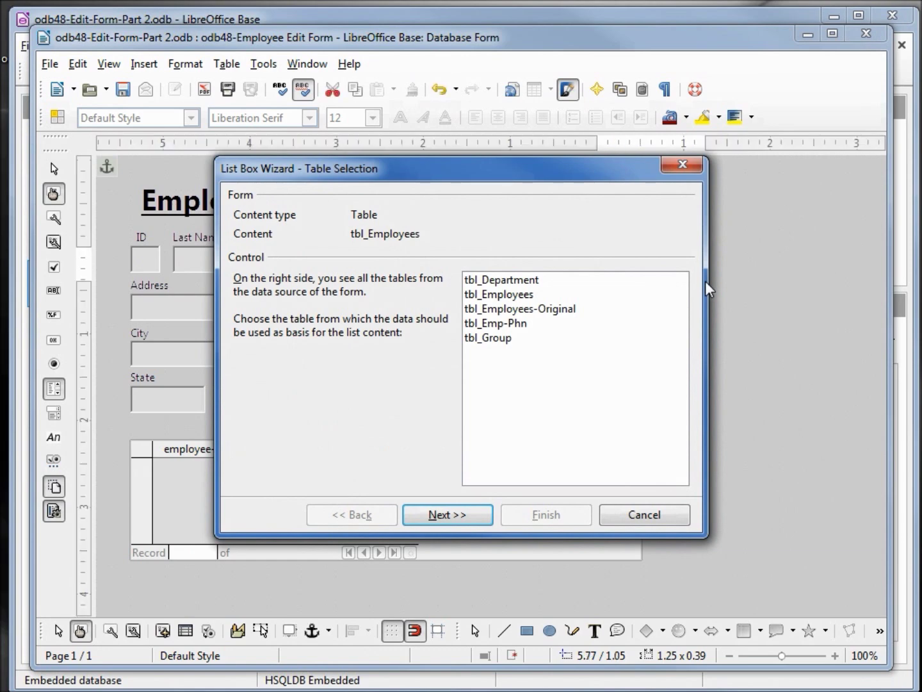
click(662, 520)
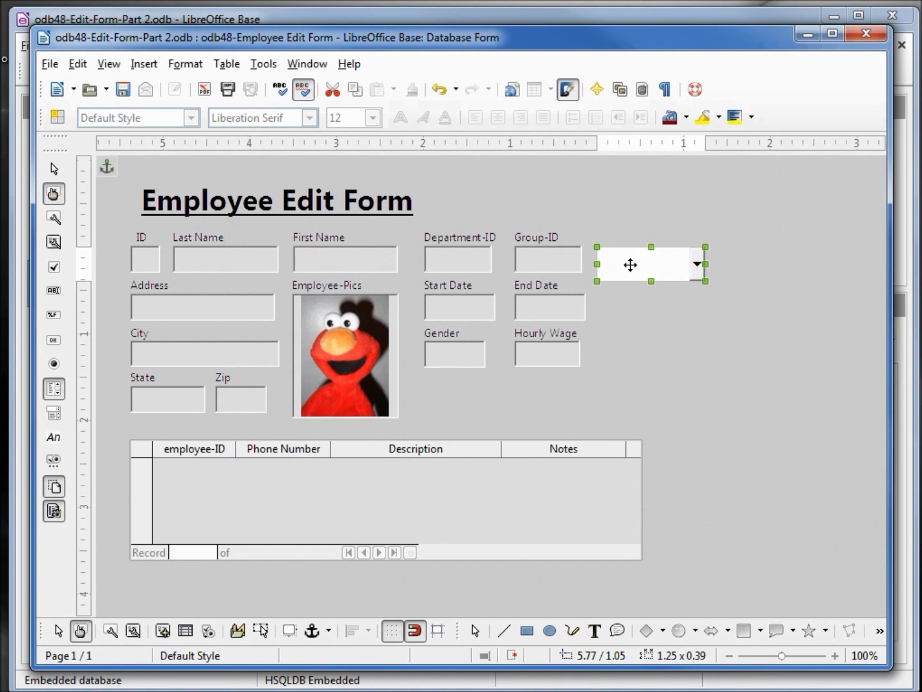
key(Delete)
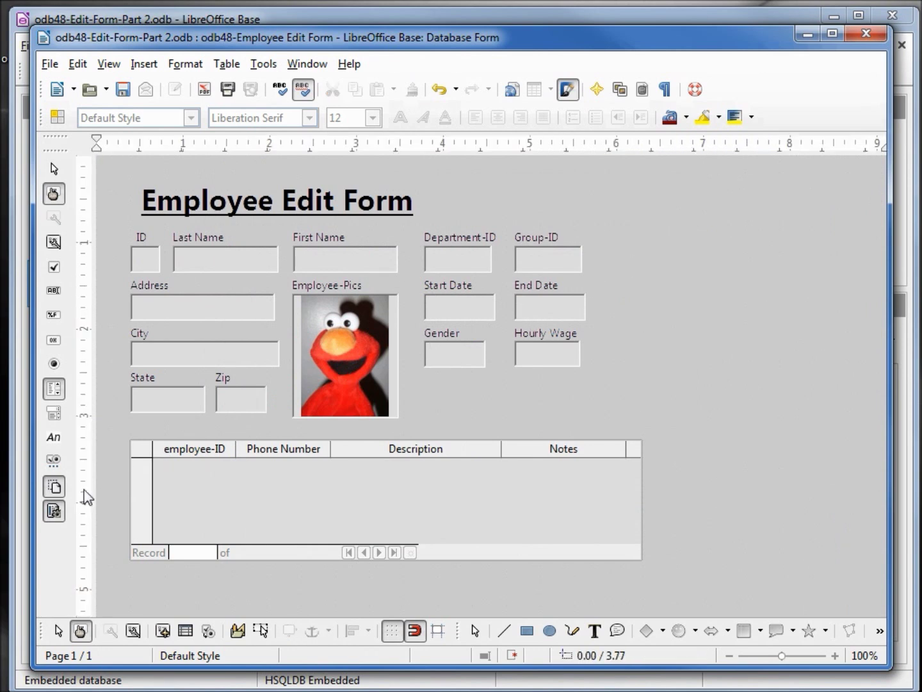
click(54, 510)
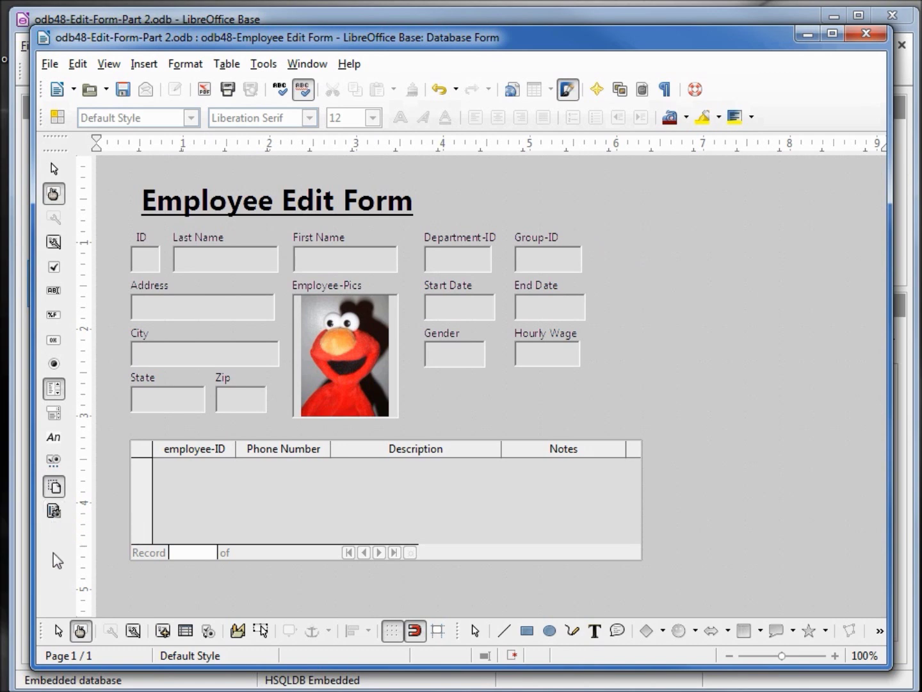
click(55, 392)
mouse_move(597, 241)
mouse_down()
mouse_move(720, 283)
mouse_move(721, 275)
mouse_up()
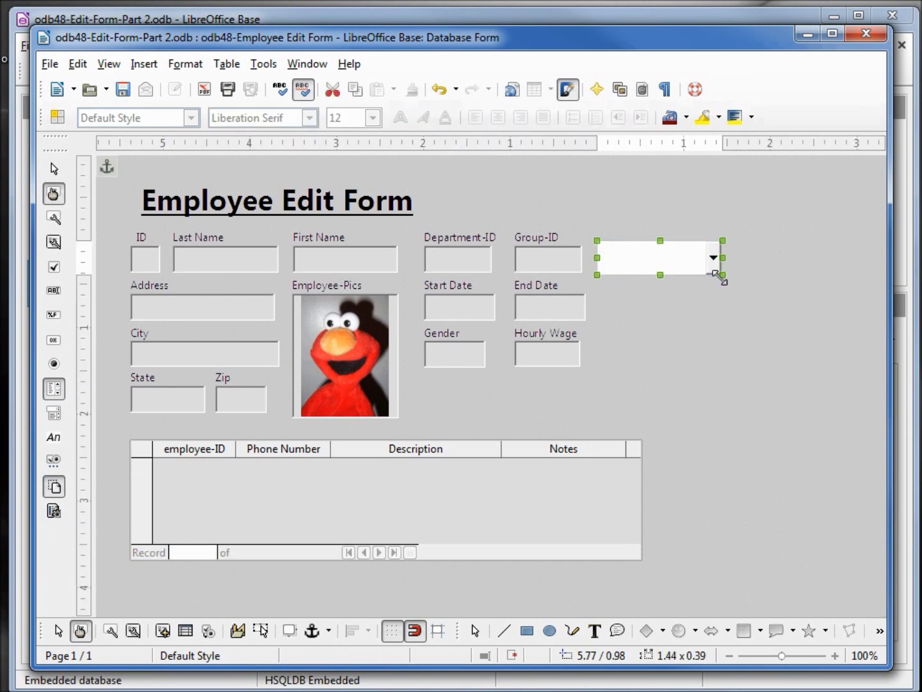
key(Delete)
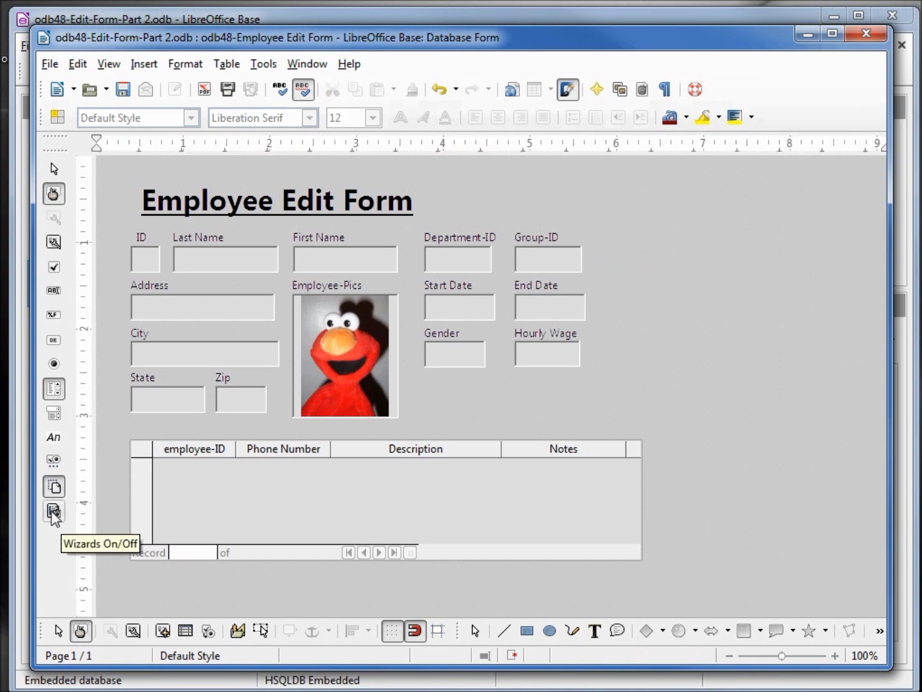
click(54, 513)
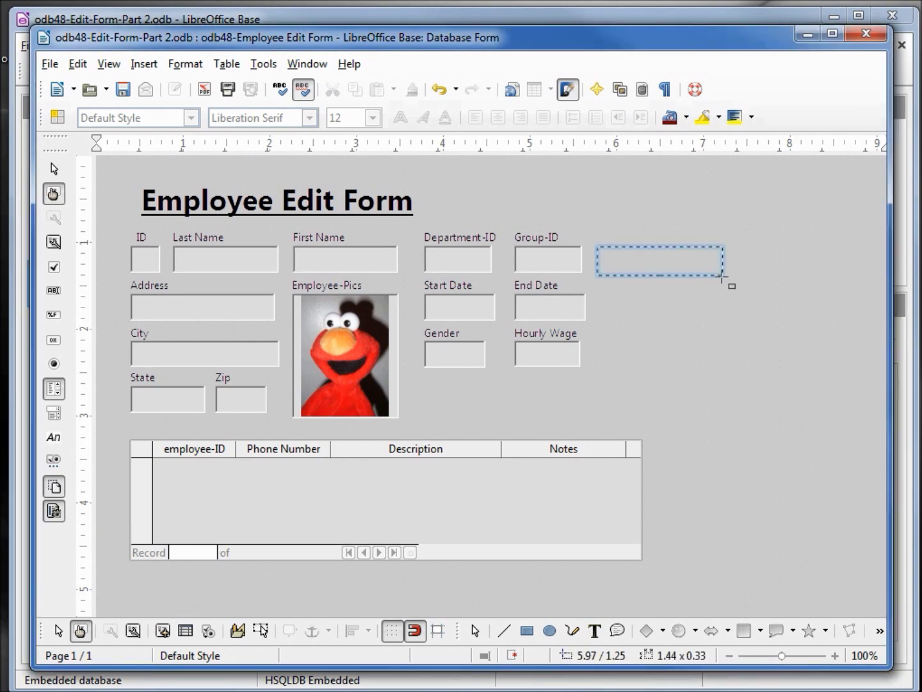
Draw a list box about 1.44 x 0.33 inches beside the Group-ID field with the wizard, using tbl_Group as its list table.
drag(726, 281, 724, 275)
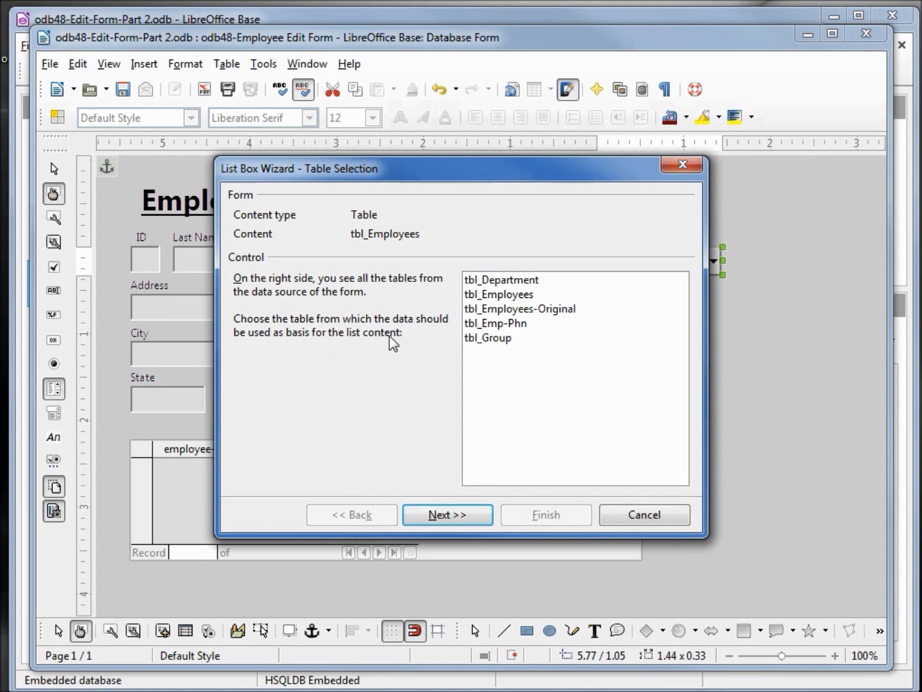
click(491, 344)
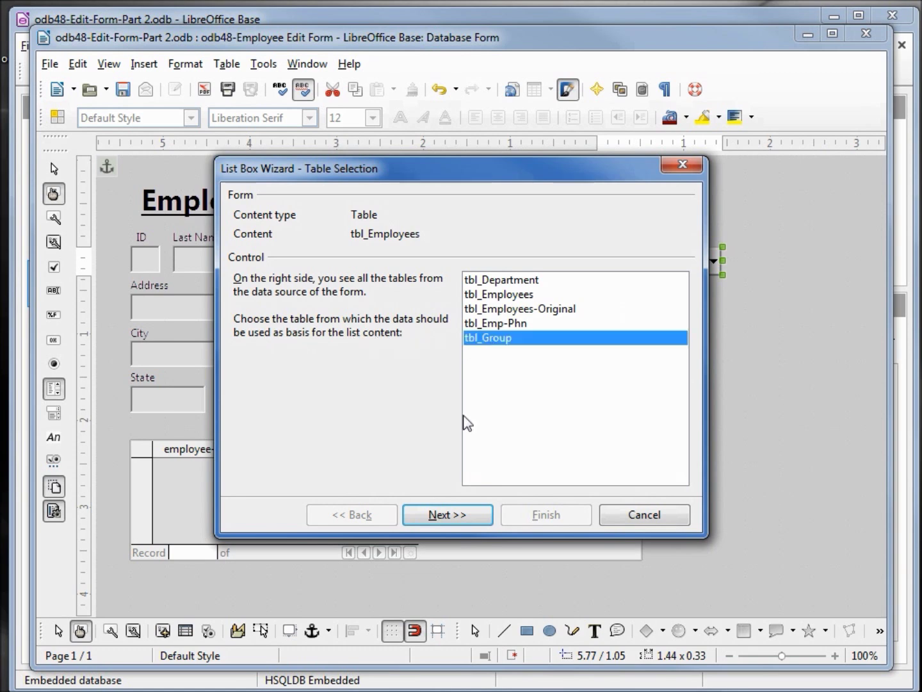
click(453, 517)
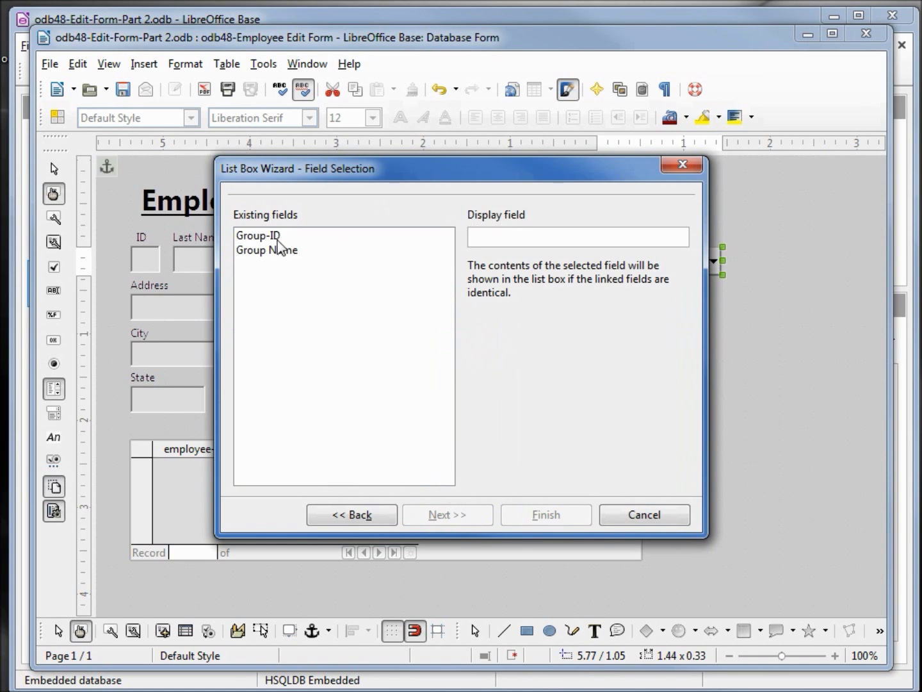
Display the Group Name field in the list box and link Group-ID of the value table to Group-ID of the list table.
click(279, 259)
click(445, 514)
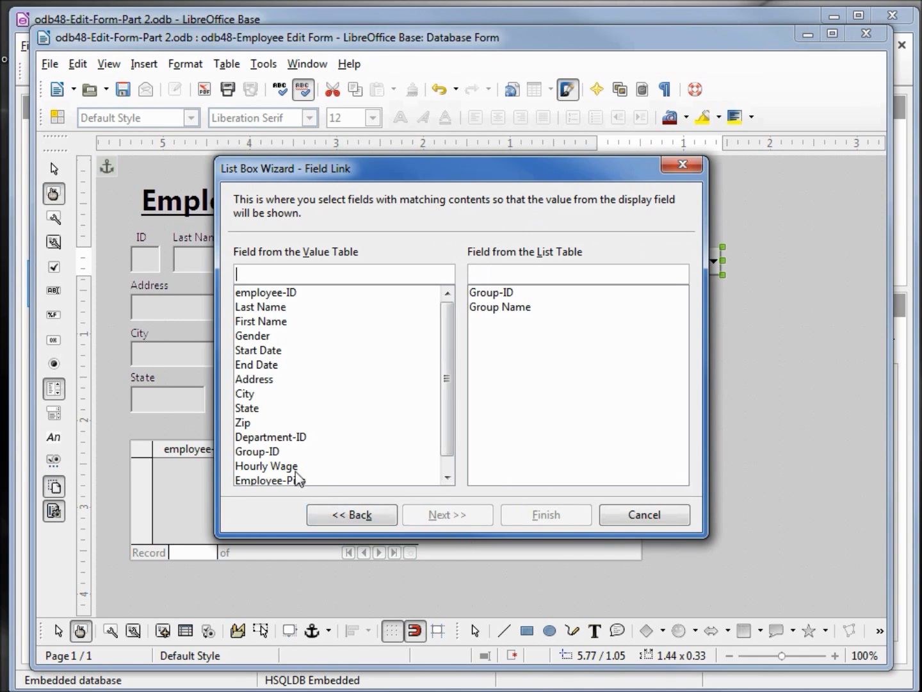
click(271, 453)
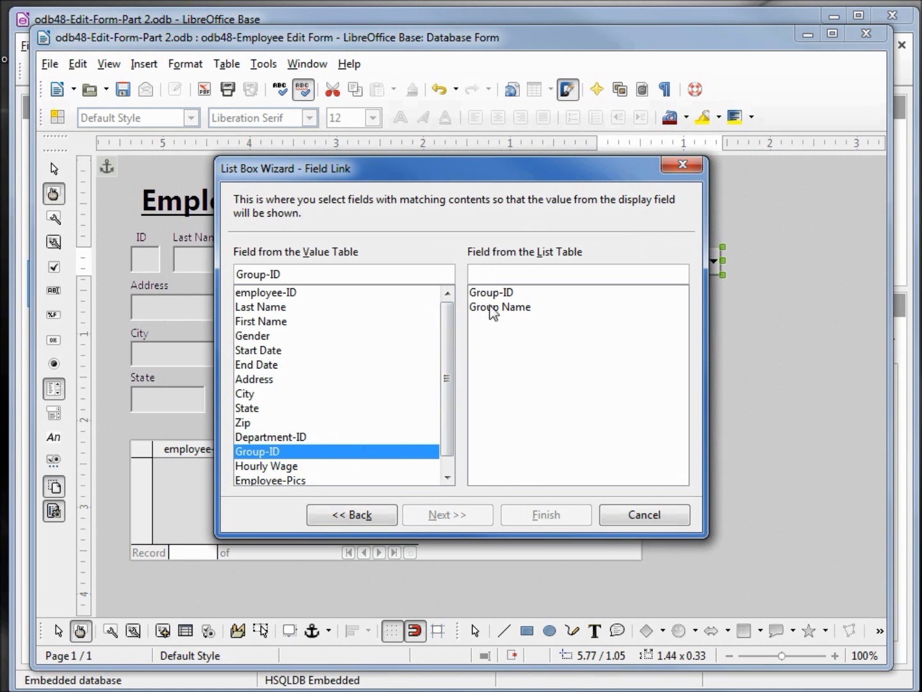
click(499, 295)
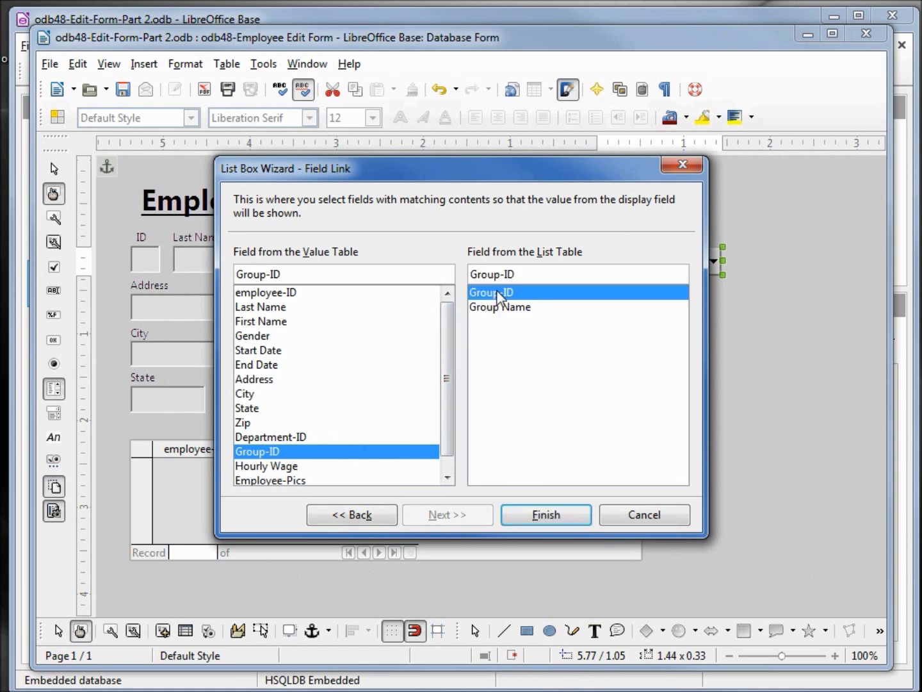
click(555, 515)
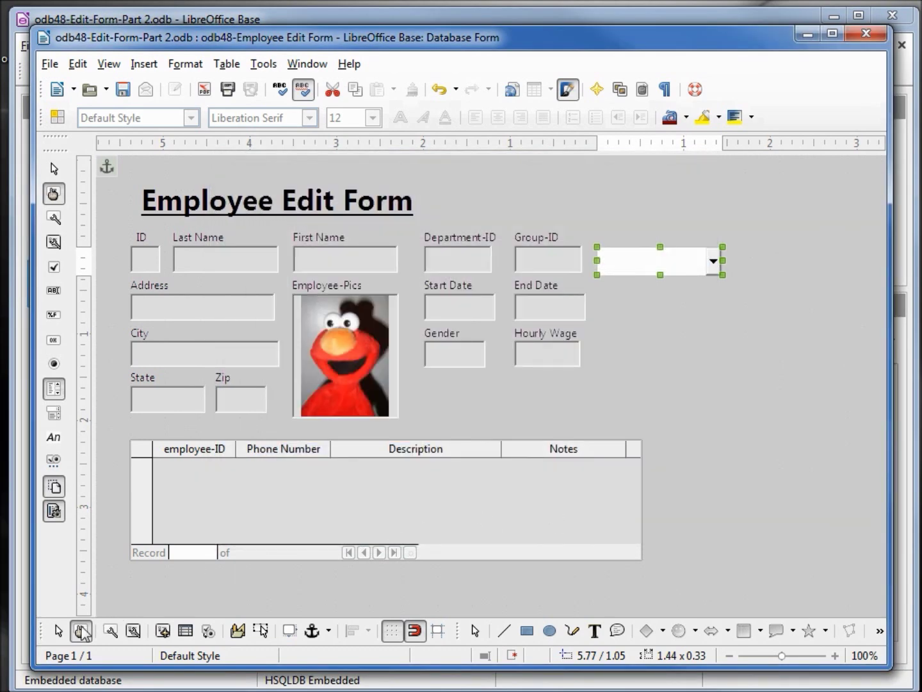
Test the list box with live data by saving the first record with Group D and again with Group A.
click(80, 631)
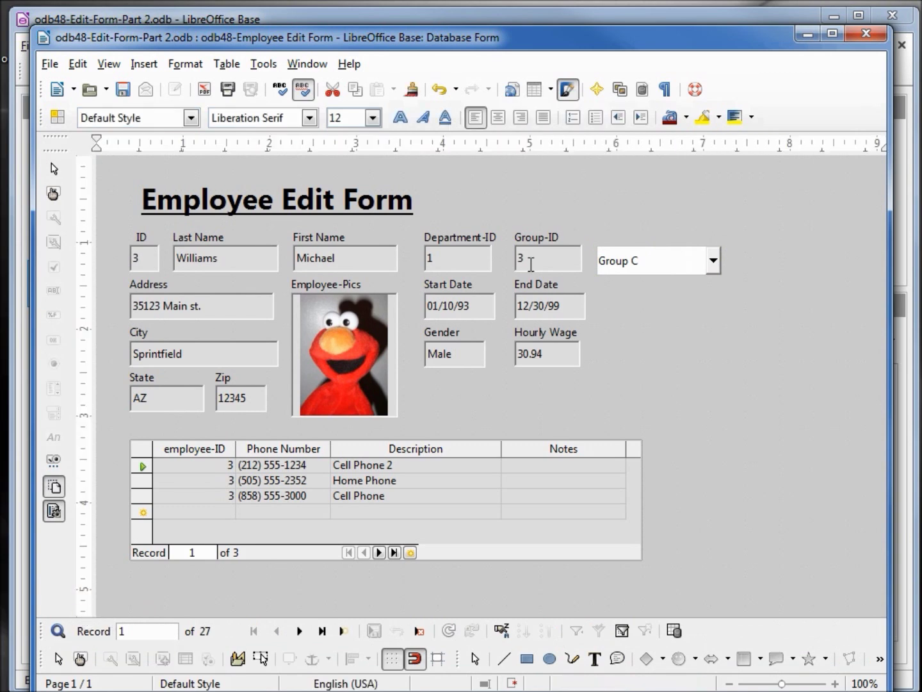
click(713, 261)
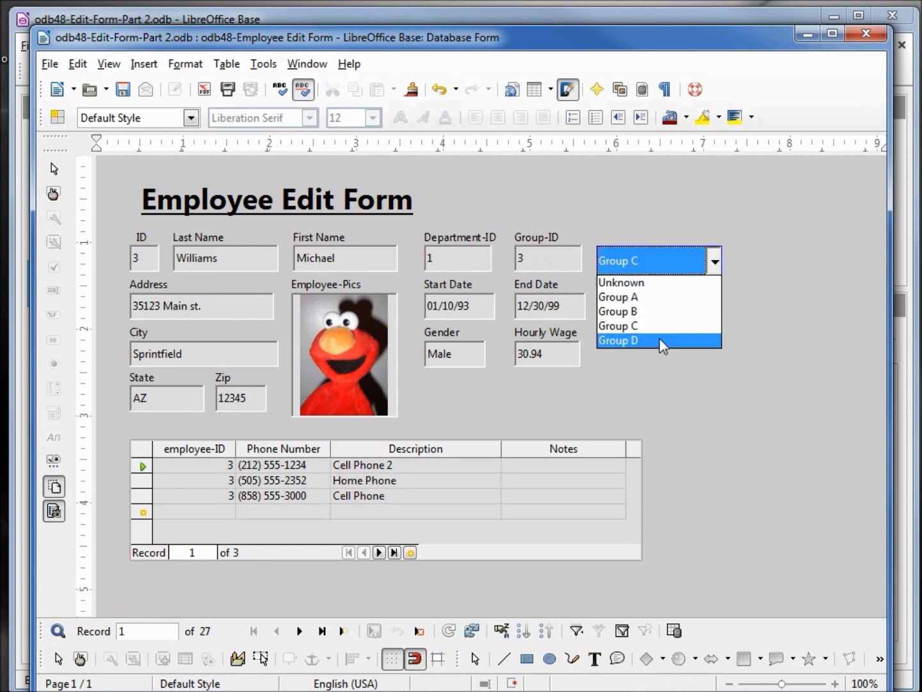
click(659, 339)
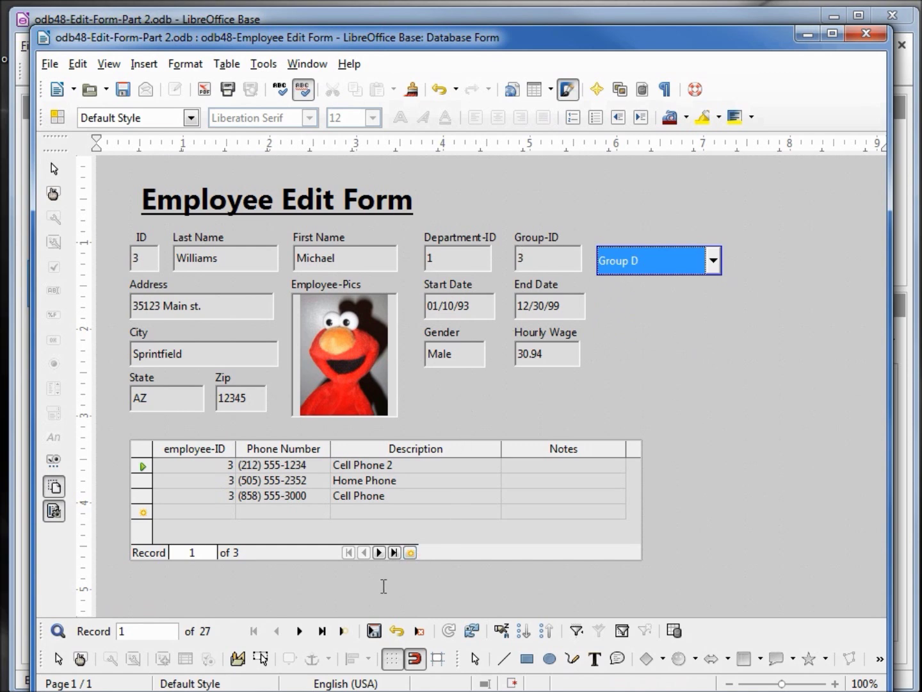
click(374, 631)
click(712, 262)
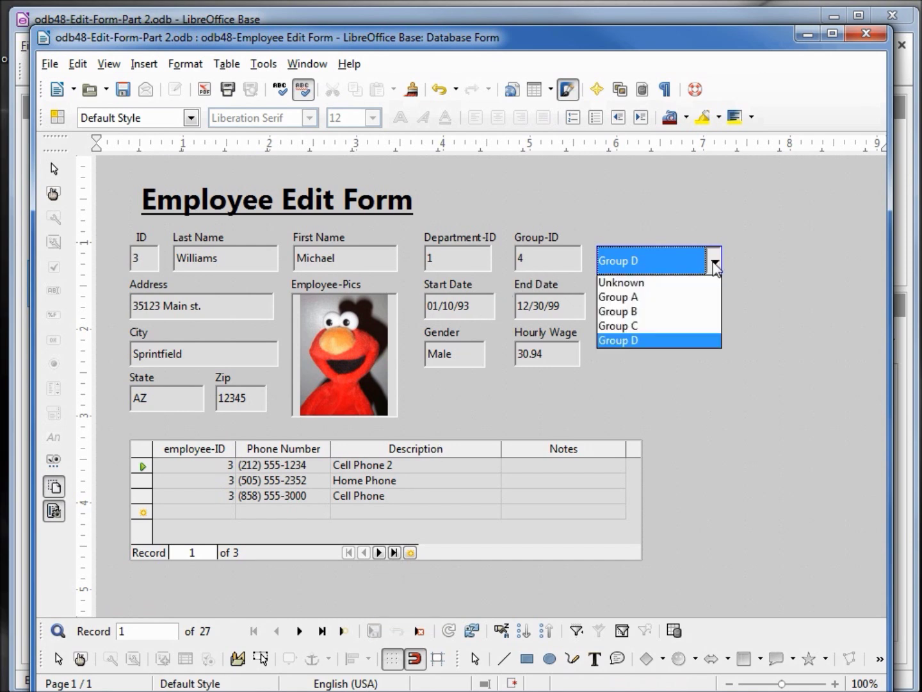
click(678, 301)
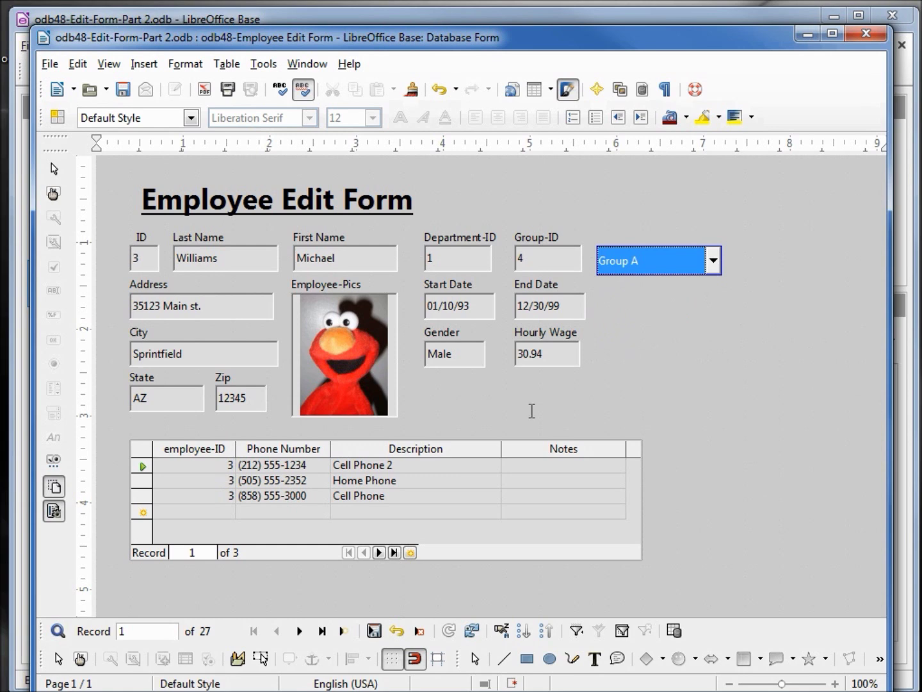
click(374, 631)
Return to design mode and rename the list box control as lst-Group in its properties.
click(79, 659)
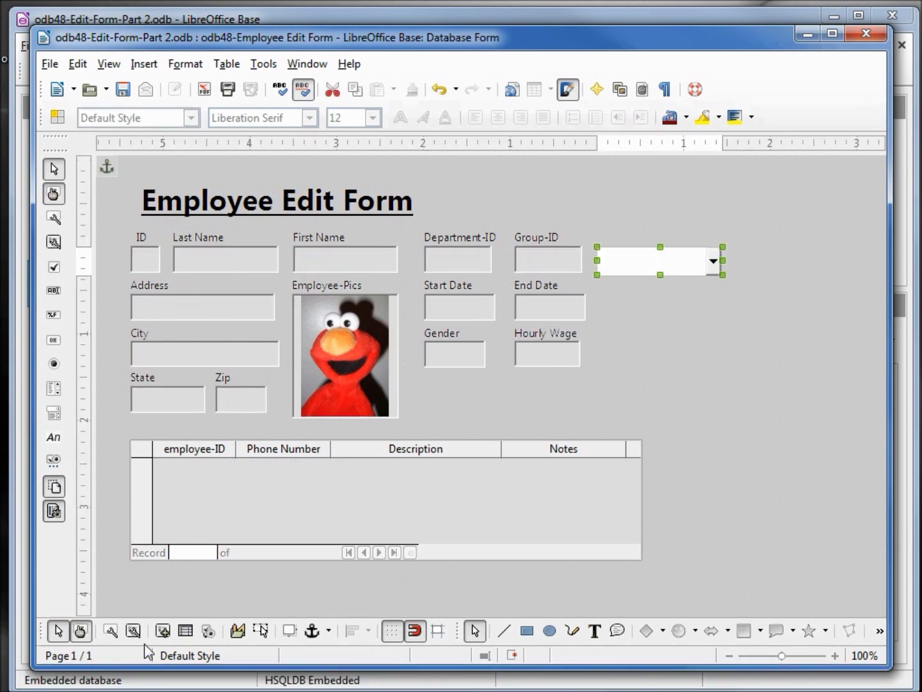
right_click(641, 258)
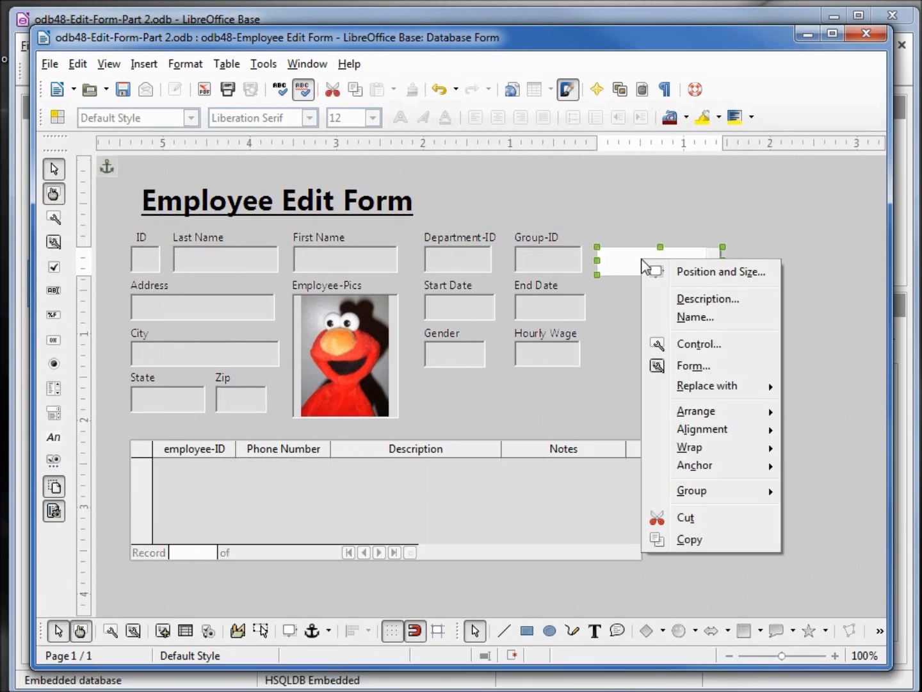
click(698, 346)
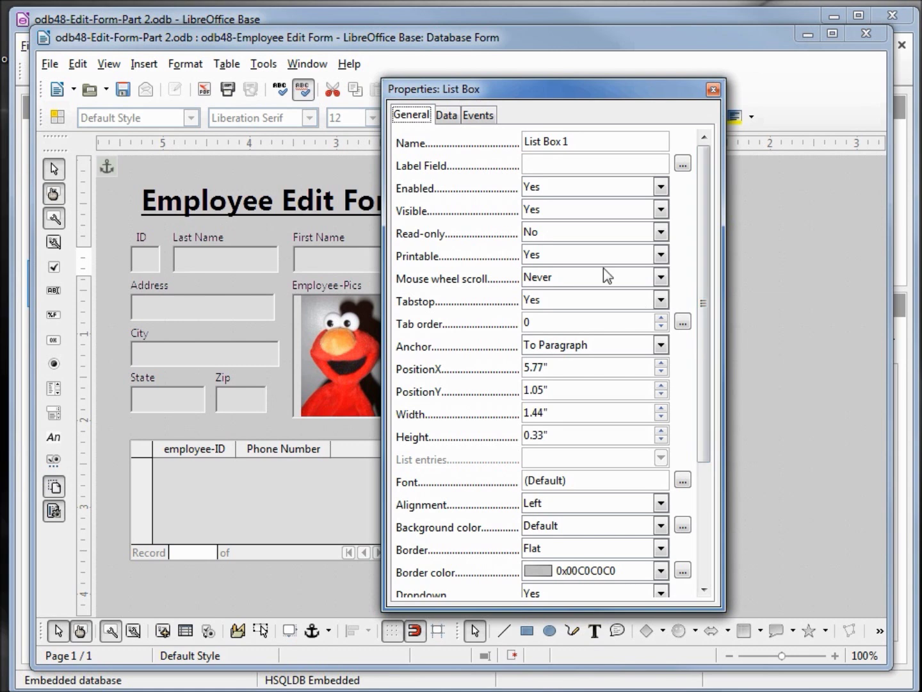
drag(573, 141, 499, 136)
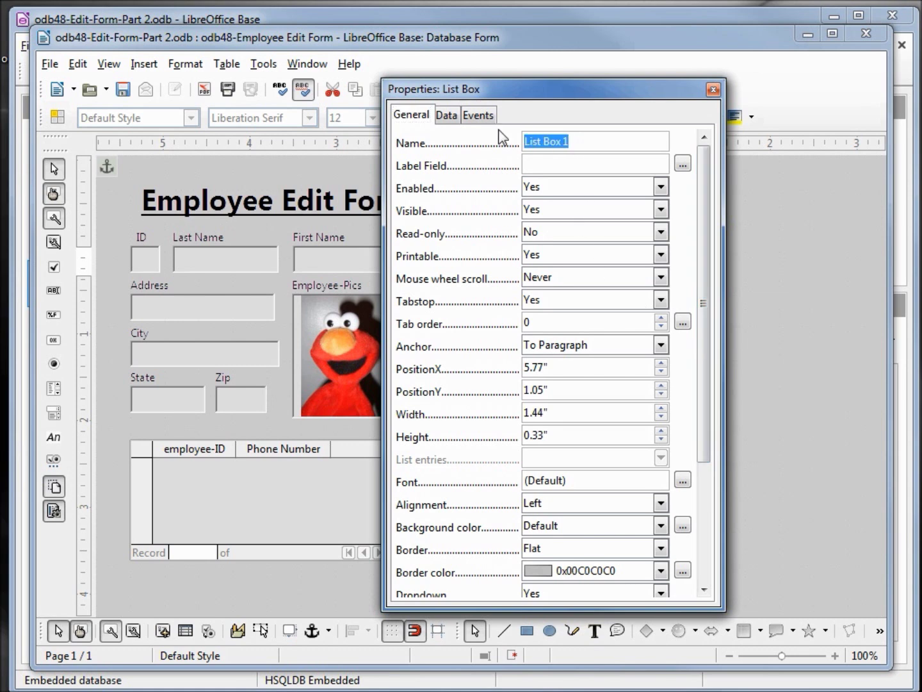
text(lst-Group)
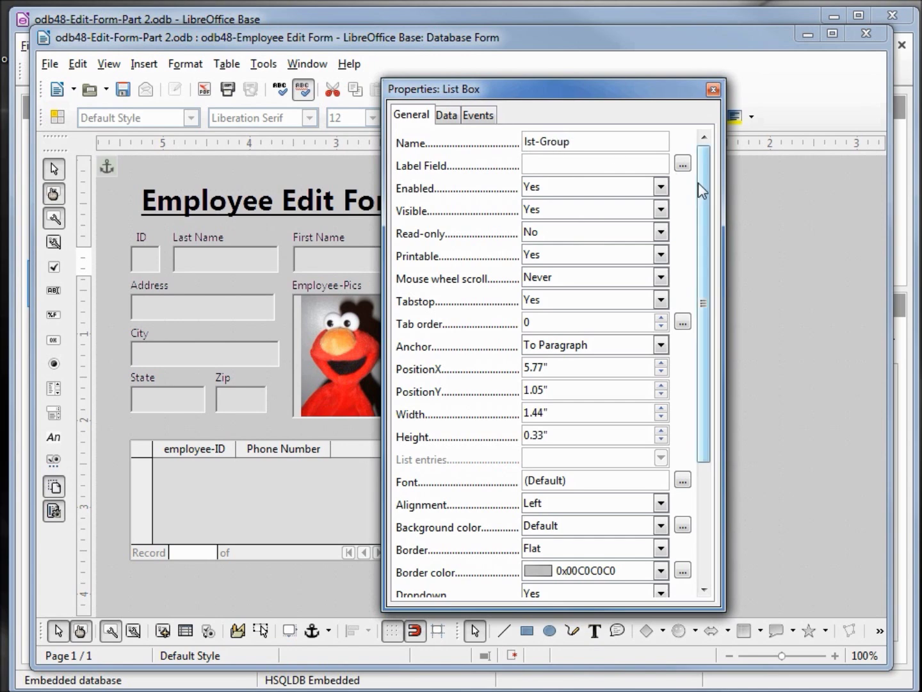
Set the border of the lst-Group list box to 3D look.
drag(700, 185, 700, 337)
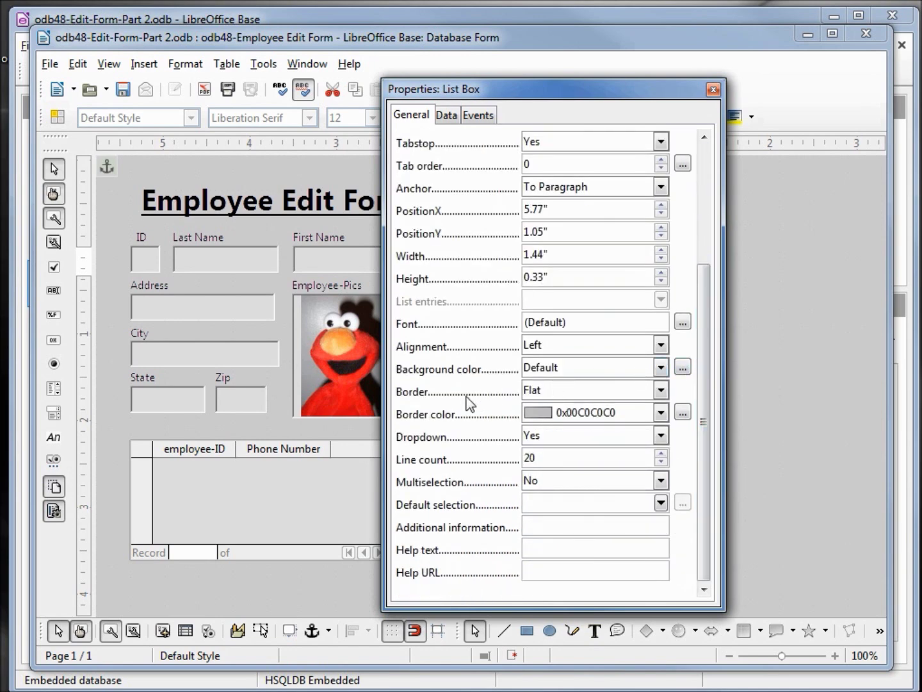
click(660, 389)
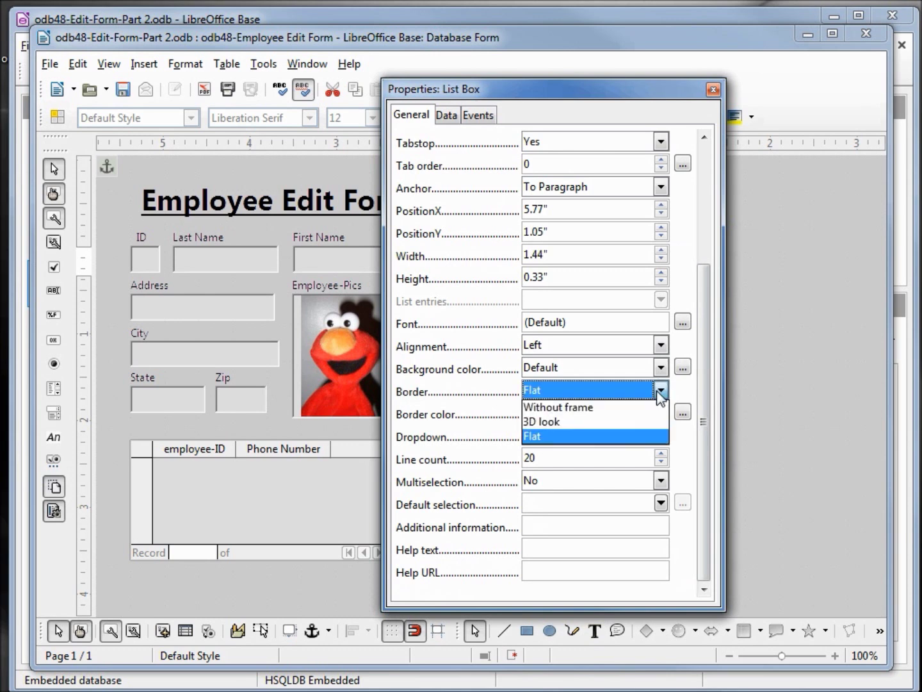
click(648, 423)
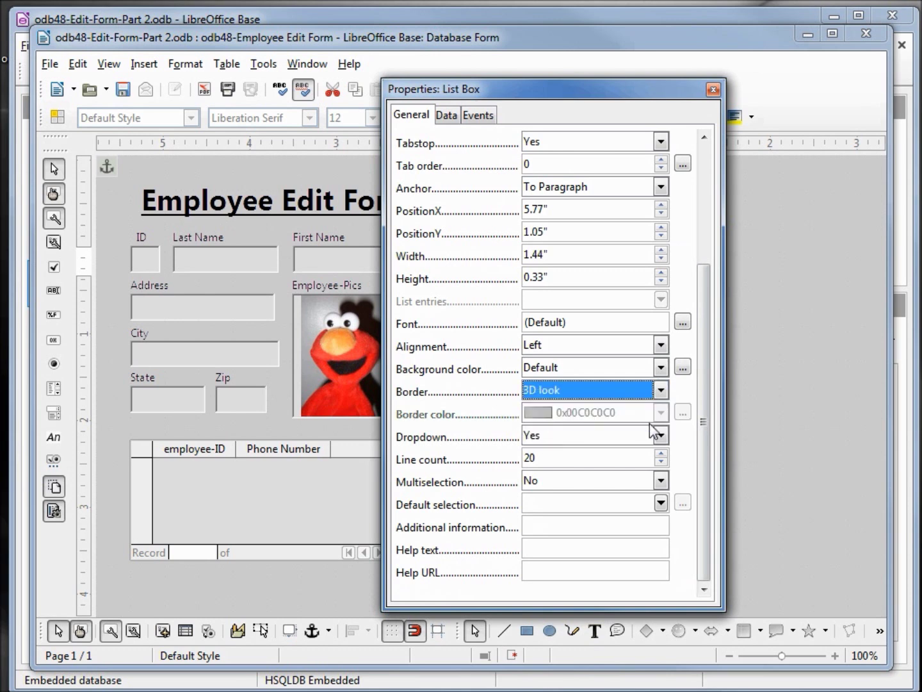
Set the background color of the lst-Group list box to Gray 2 and close its properties.
click(660, 366)
click(582, 443)
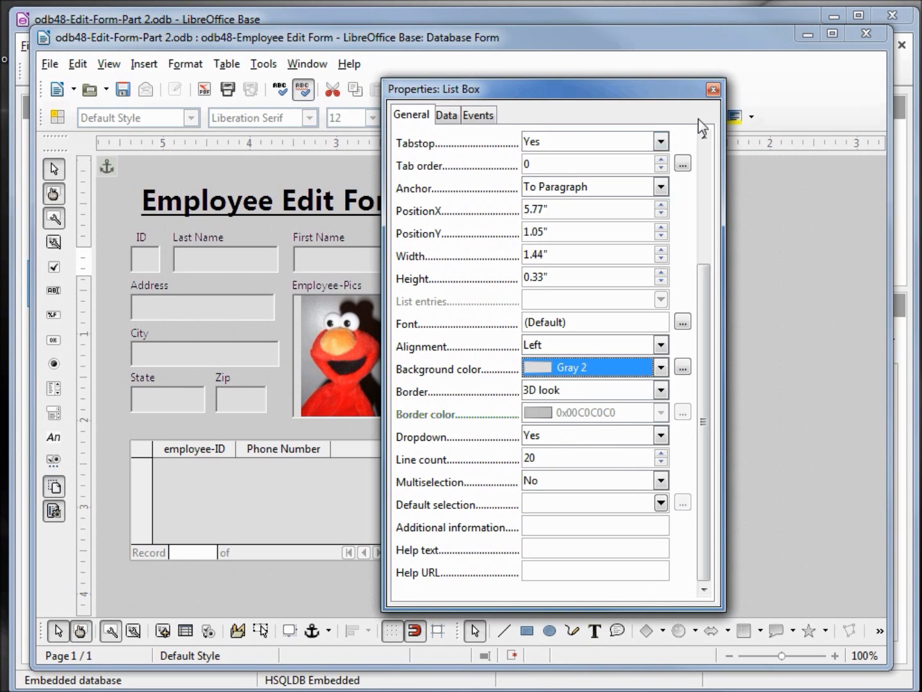
click(714, 89)
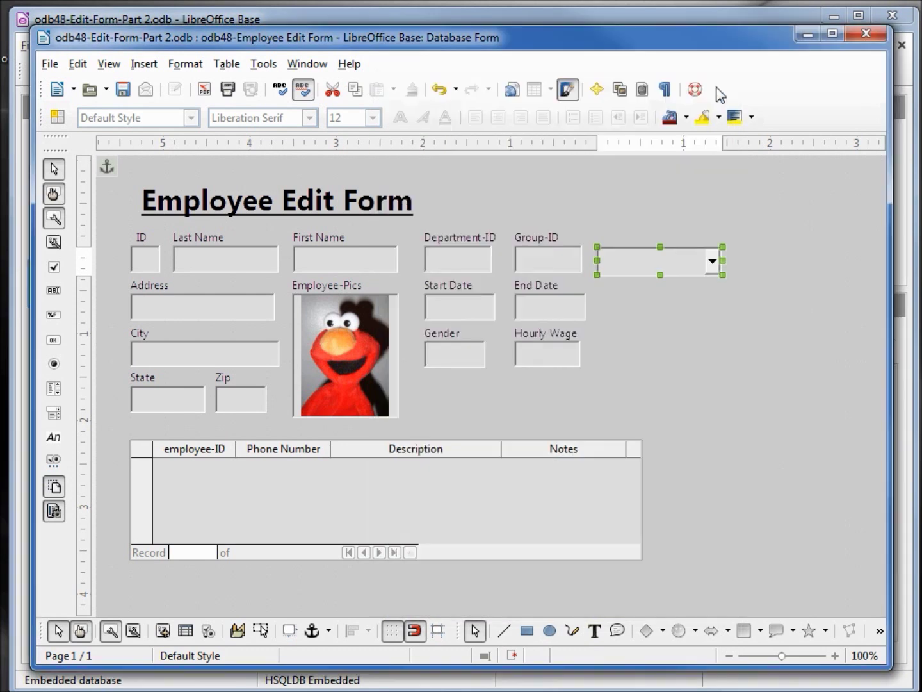
Delete the Group-ID text field and change the text of its remaining label to Group Name.
click(545, 256)
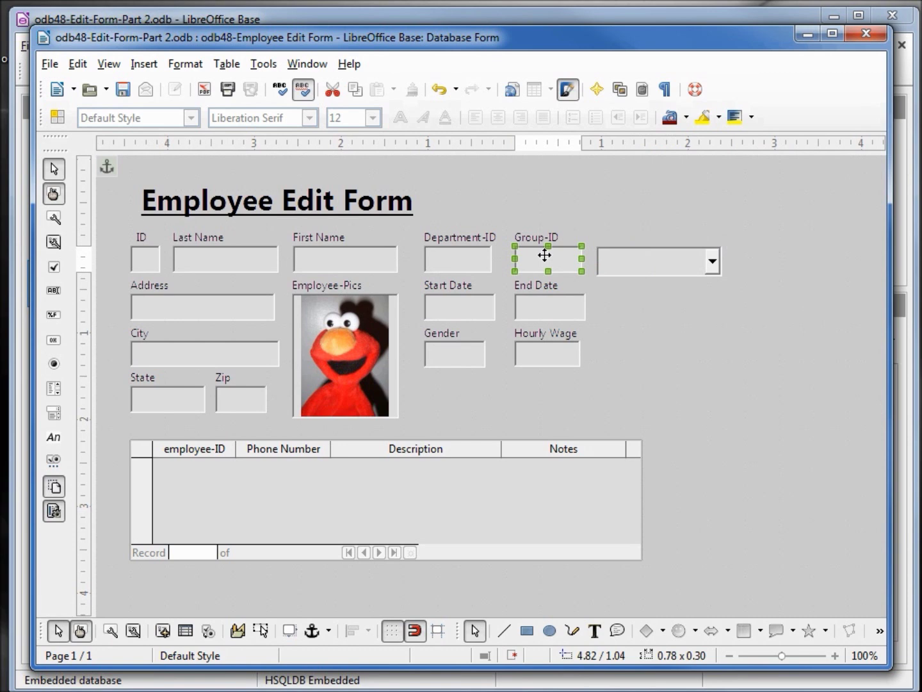
key(Delete)
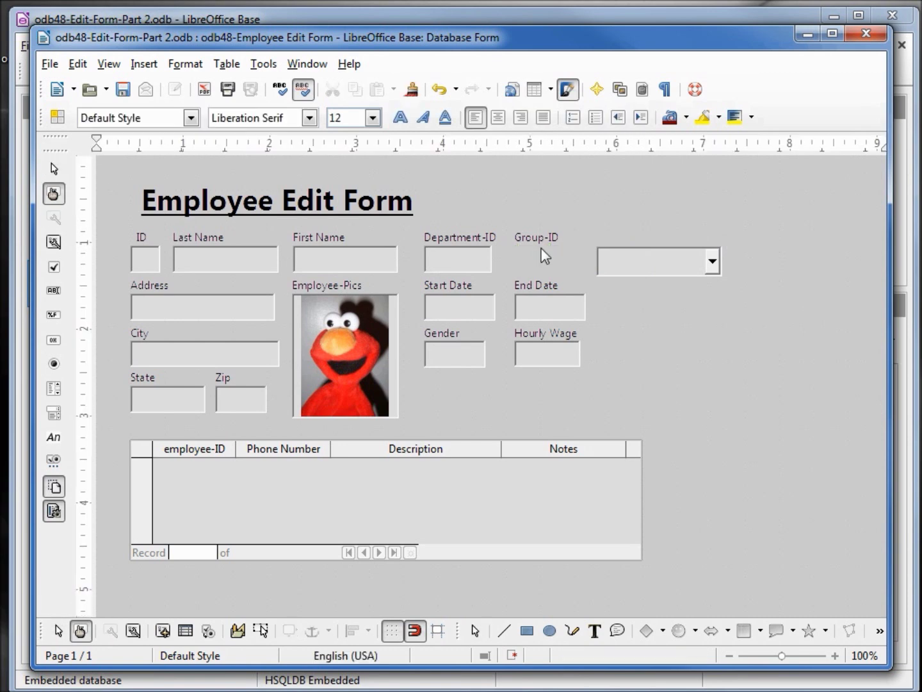
right_click(541, 243)
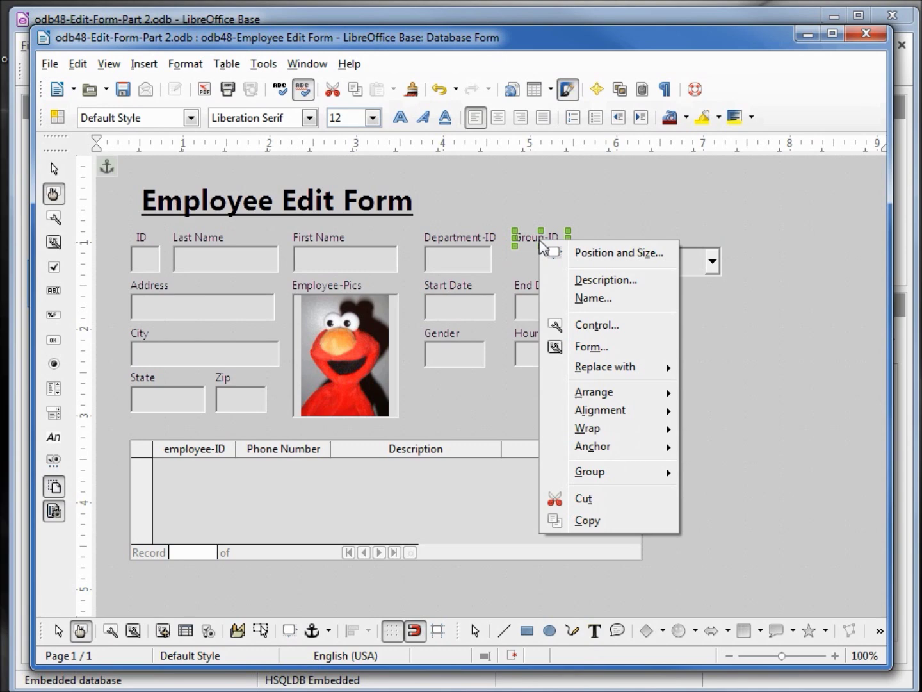
click(593, 325)
click(550, 162)
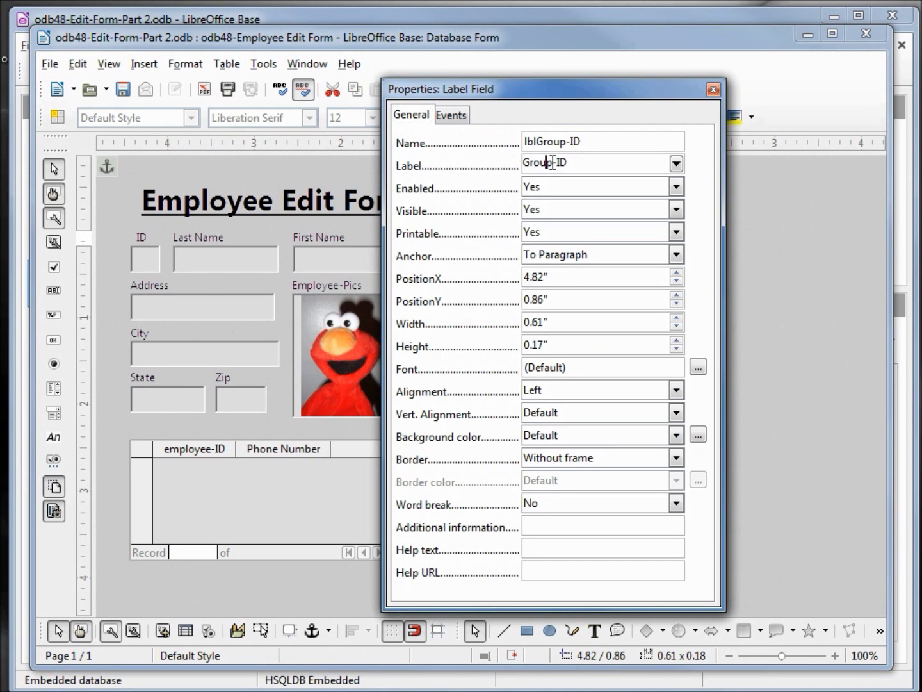
key(Delete)
key(Delete)
key(Delete)
text(Name)
Rename the Group Name label control as lblGroup-Name and close its properties.
click(588, 140)
key(BackSpace)
key(BackSpace)
text(Name)
click(713, 89)
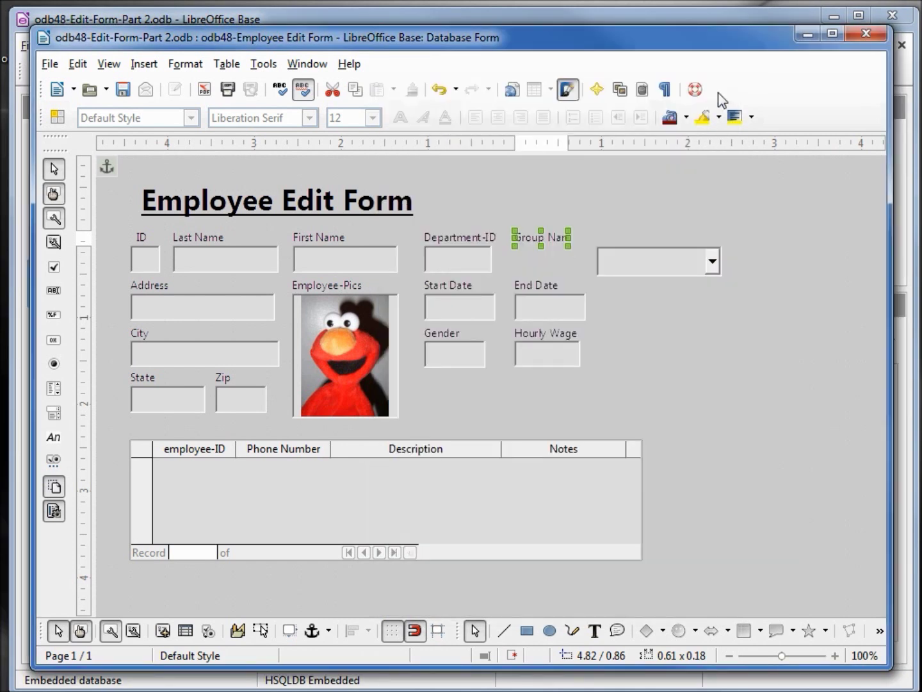
Move the group list box left so it sits directly under the Group Name label.
click(630, 259)
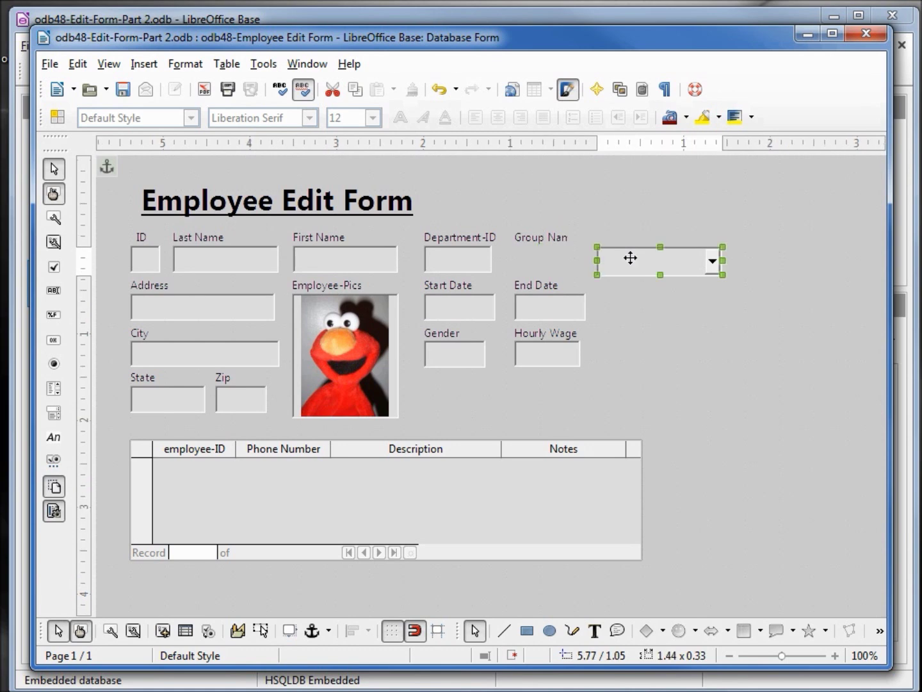
key(Left)
key(Left)
key(Left)
key(Left)
key(Left)
key(Left)
key(Left)
key(Left)
key(Left)
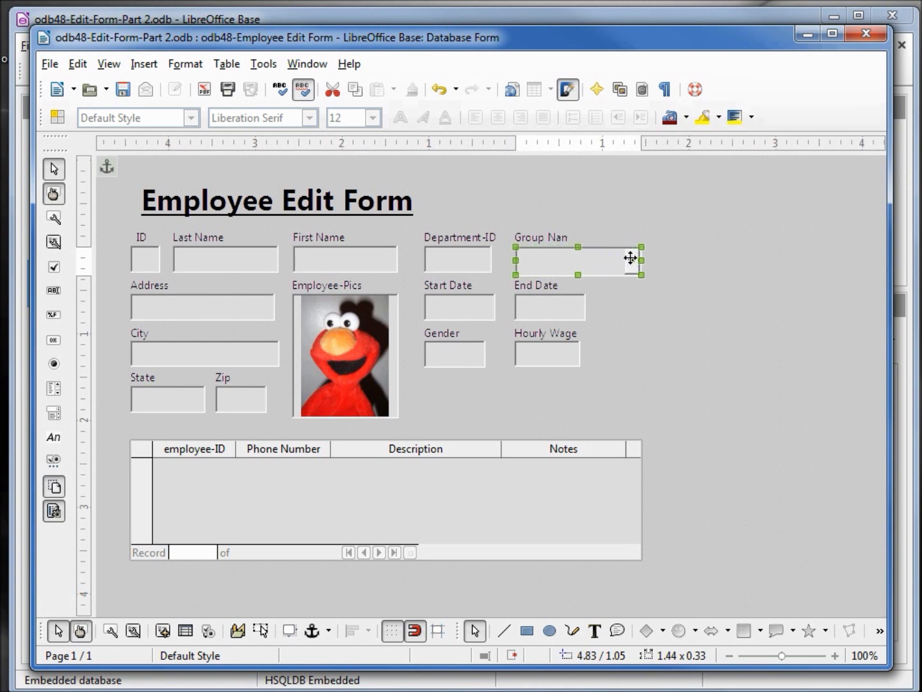
Widen the Group Name label to about 0.89 inches so its full text fits.
shift+click(548, 236)
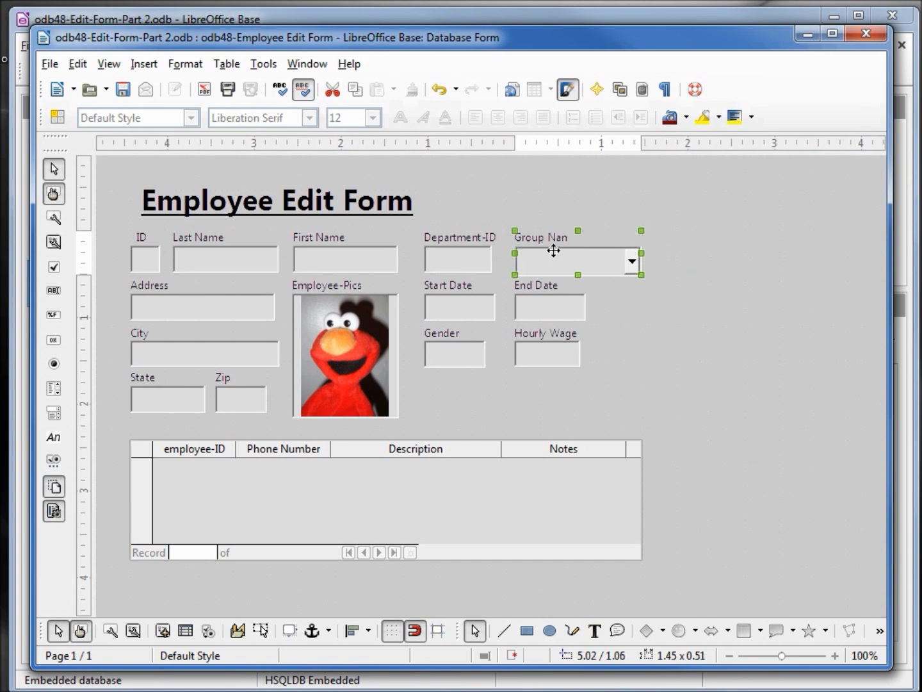
click(564, 238)
drag(567, 237, 592, 237)
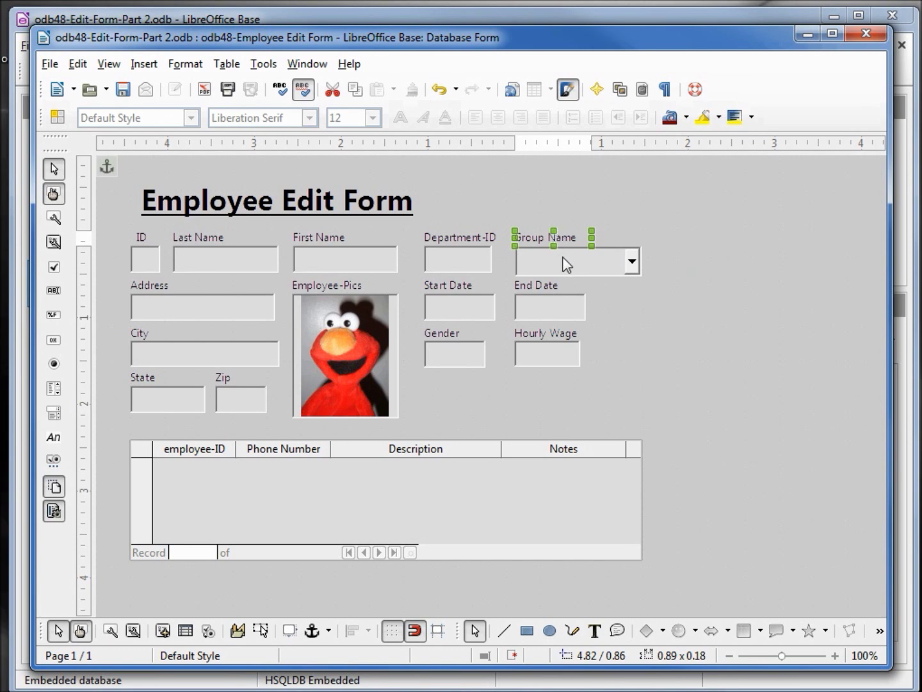
Group the Group Name label and its list box into one object.
click(563, 256)
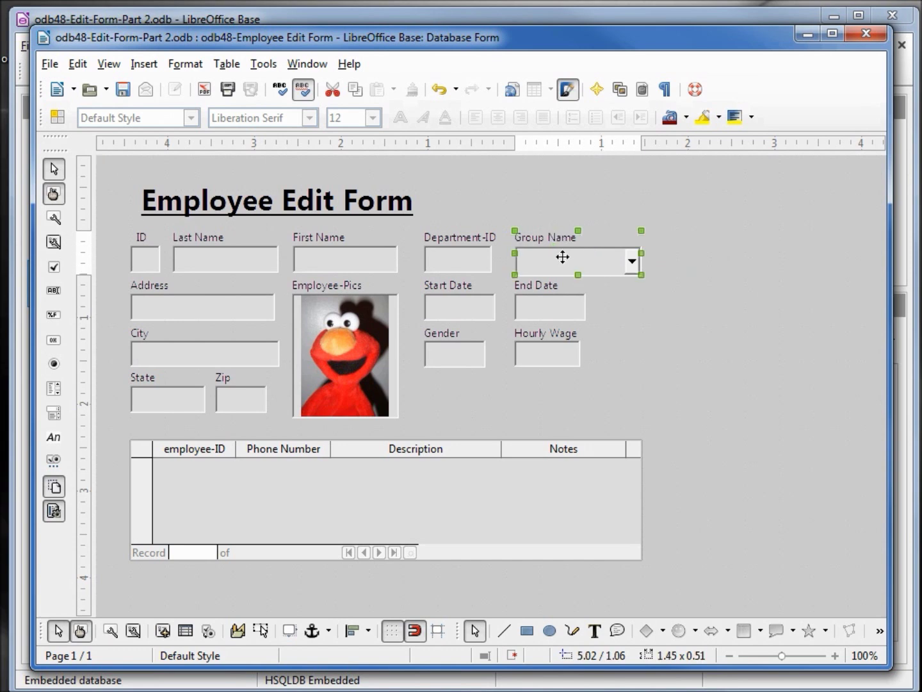
right_click(562, 257)
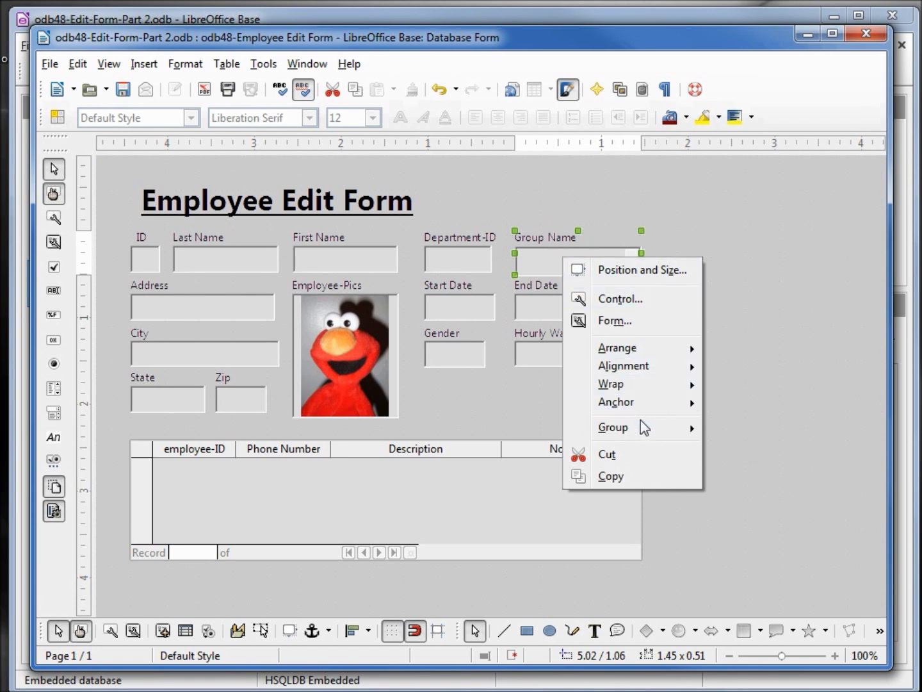
mouse_move(643, 429)
click(753, 427)
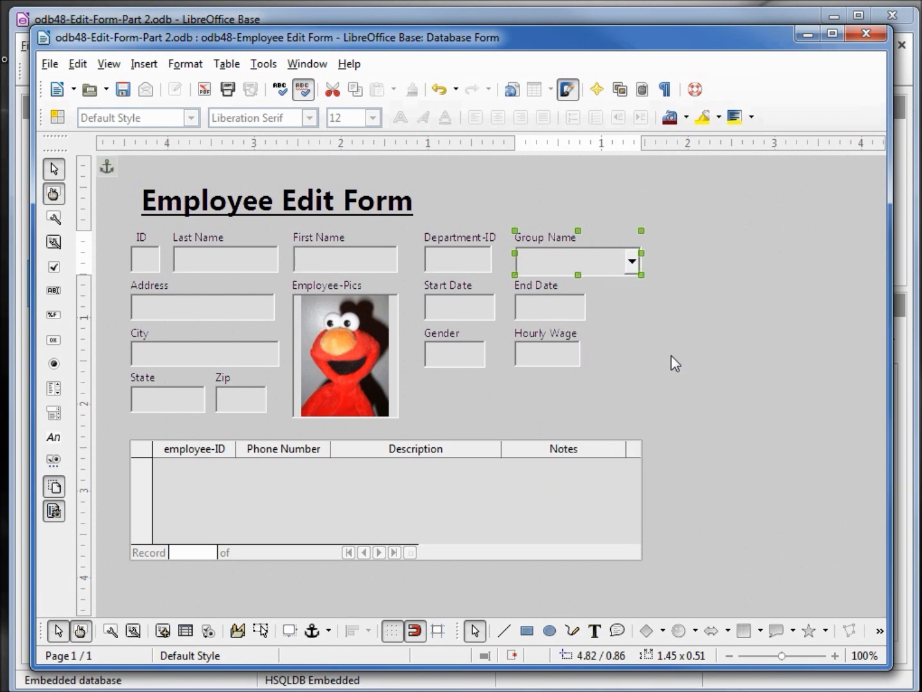
Move the Department-ID label and field to the right of the Group Name list box.
click(460, 251)
key(Right)
key(Right)
key(Right)
key(Right)
key(Right)
key(Right)
key(Right)
key(Right)
key(Right)
key(Right)
key(Right)
key(Right)
key(Right)
key(Right)
key(Right)
key(Right)
key(Right)
key(Right)
key(Right)
key(Right)
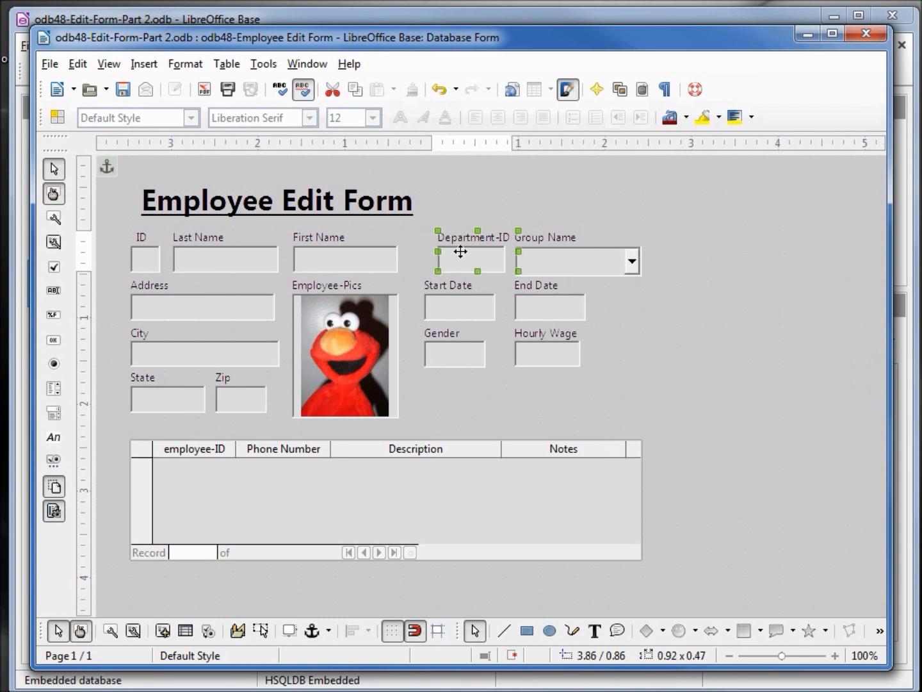
key(Right)
key(Right)
key(Right)
key(Right)
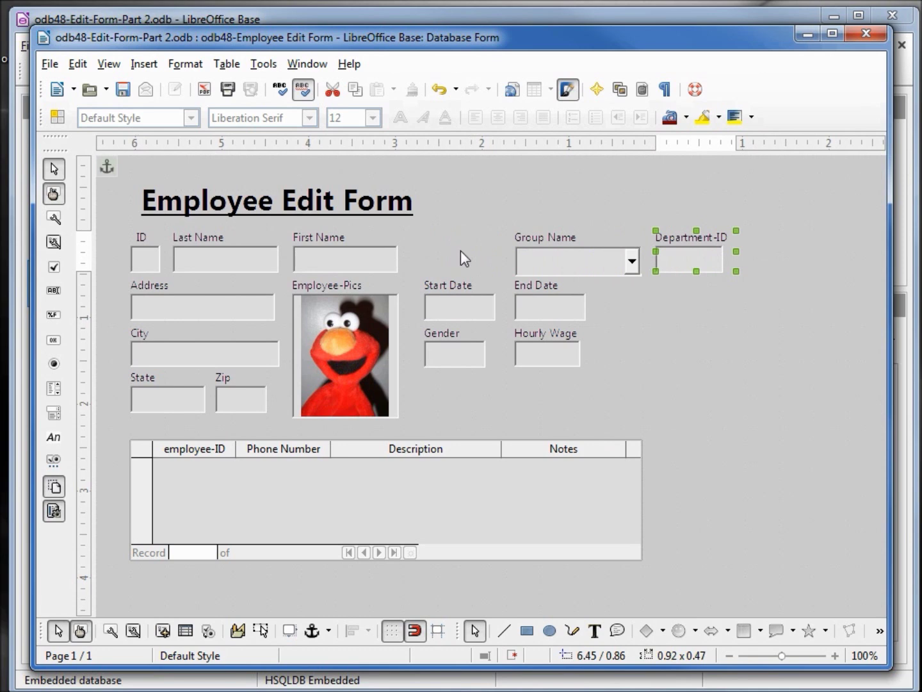
Move the grouped Group Name label and list box left into the vacated space above Start Date.
click(563, 270)
key(Left)
key(Left)
key(Left)
key(Left)
key(Left)
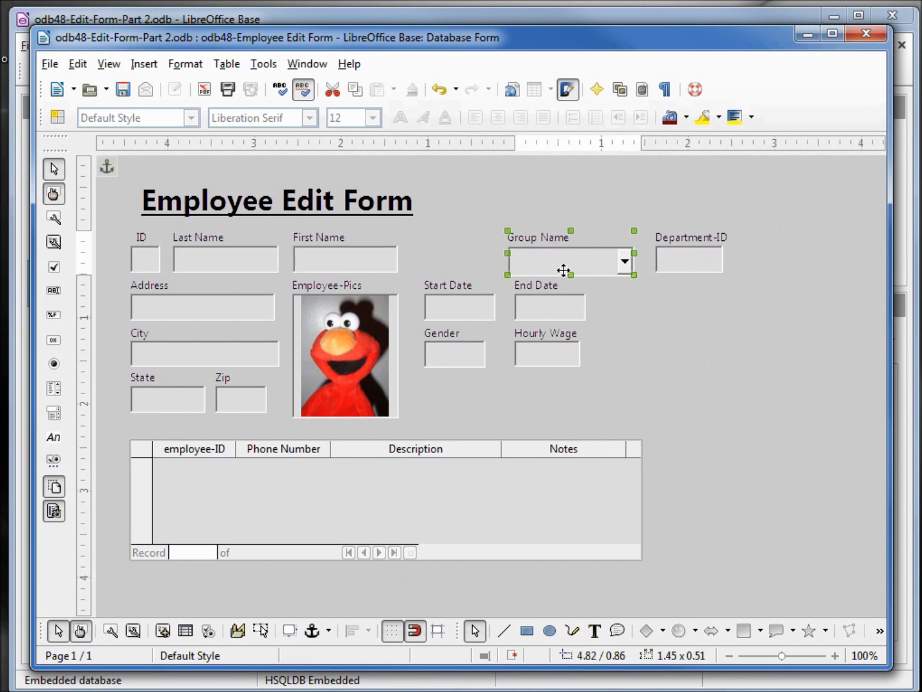
key(Left)
key(Left)
key(Left)
key(Left)
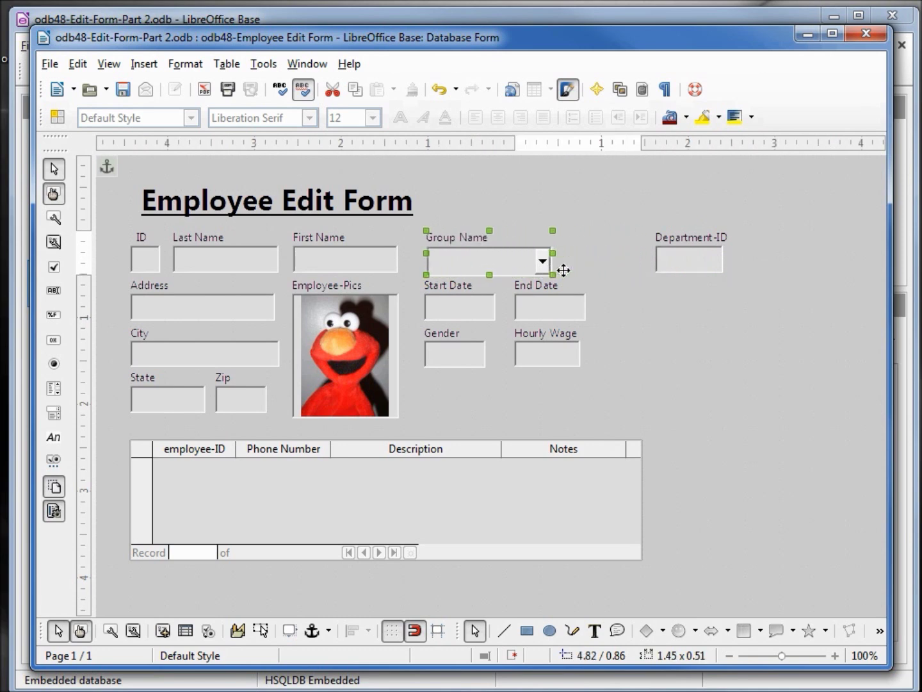
key(ctrl+z)
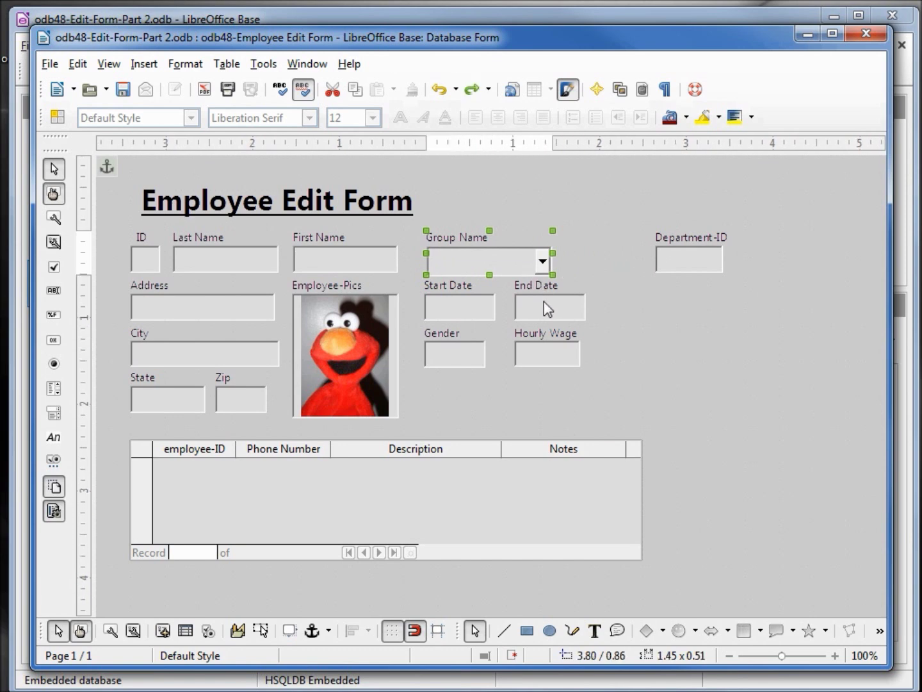
Move the End Date and Hourly Wage fields together to the right, past the Group Name list box.
click(544, 299)
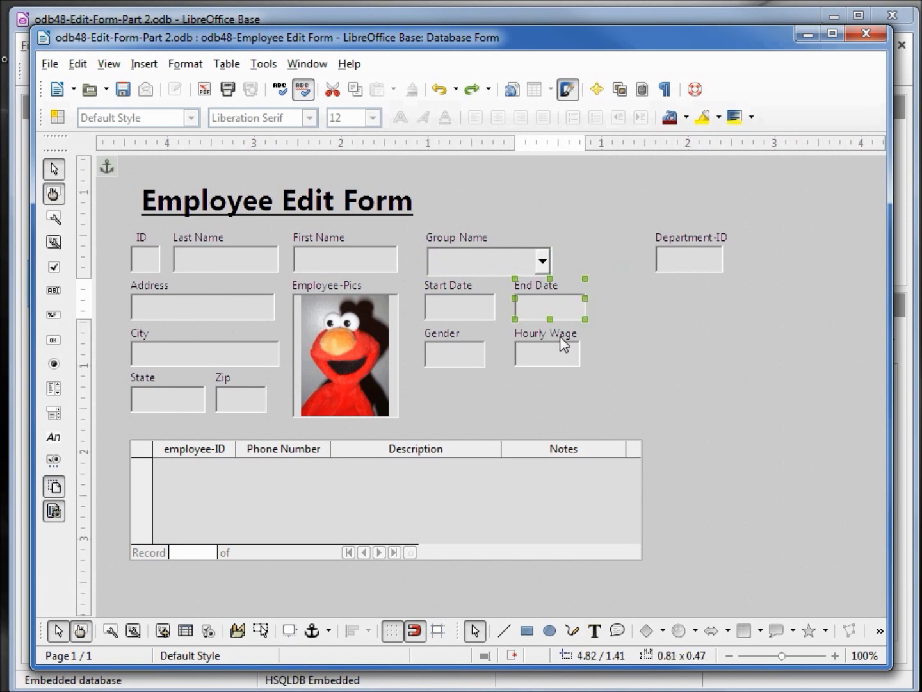
shift+click(556, 356)
drag(554, 339, 597, 352)
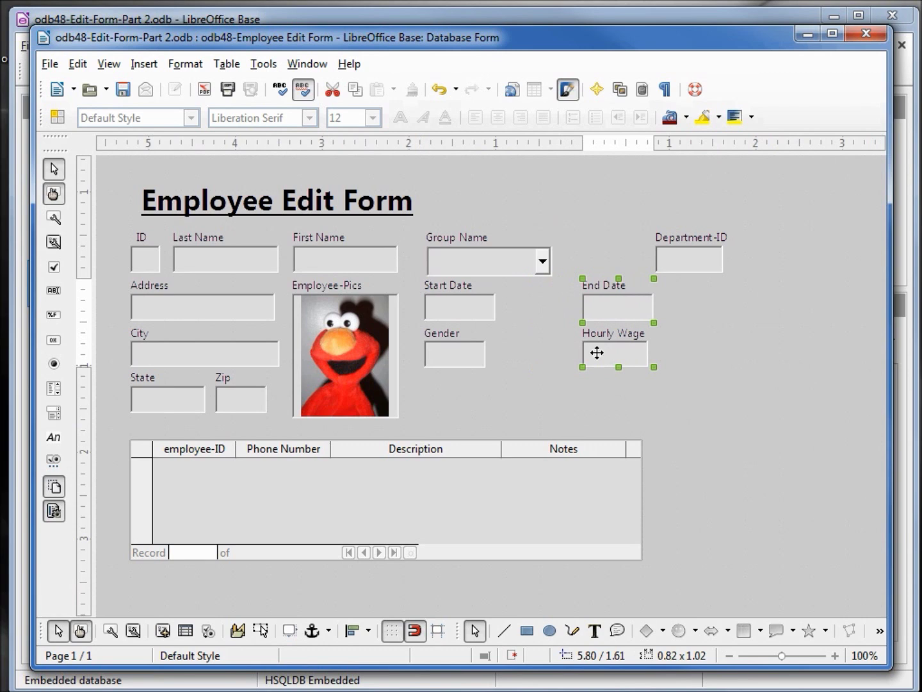
Move the Department-ID label and field left so they line up above End Date.
click(693, 247)
key(Left)
key(Left)
key(Left)
key(Left)
key(Left)
key(Left)
key(Left)
key(Left)
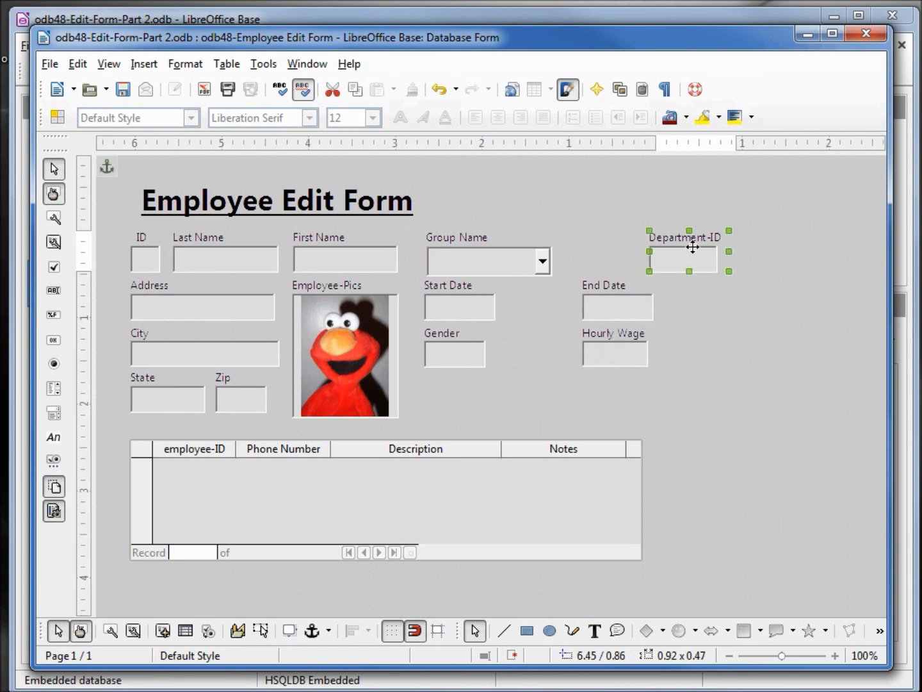
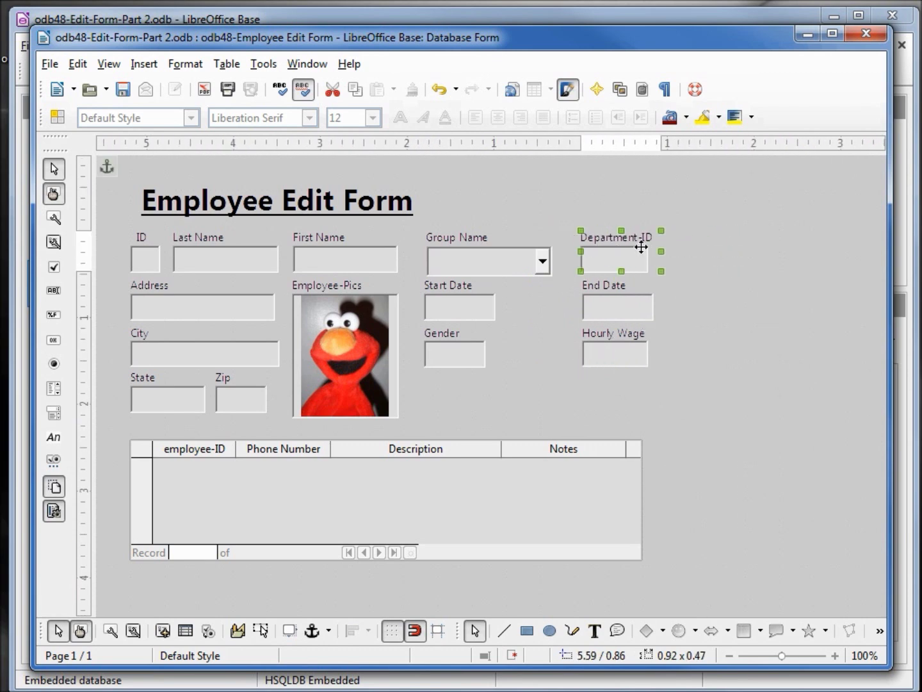
click(700, 313)
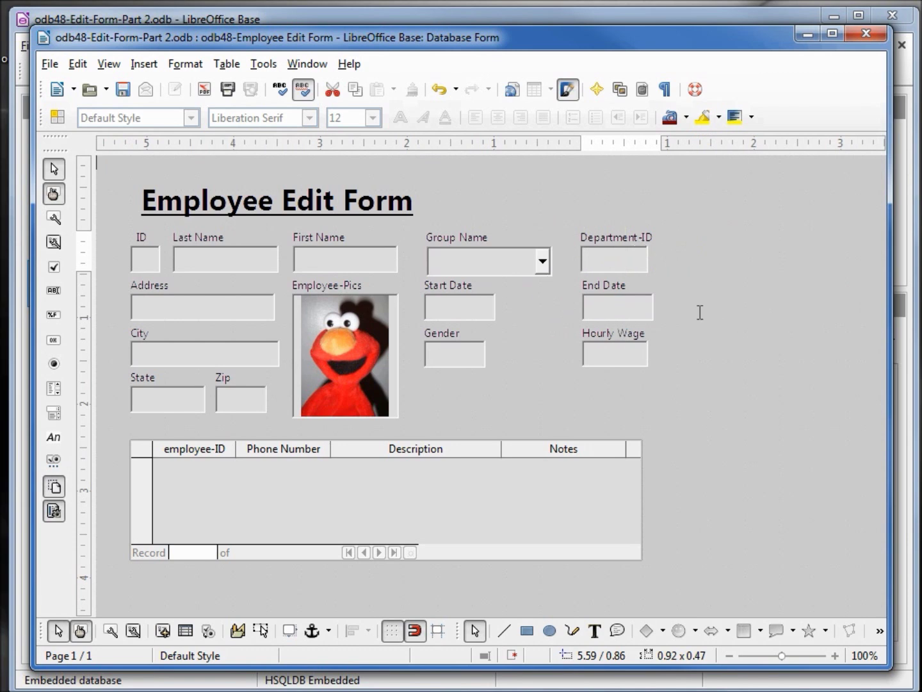
Draw a list box about 1.71 by 0.33 inches right of the Department-ID field, using tbl_Department as its list source.
click(55, 389)
drag(668, 246, 813, 275)
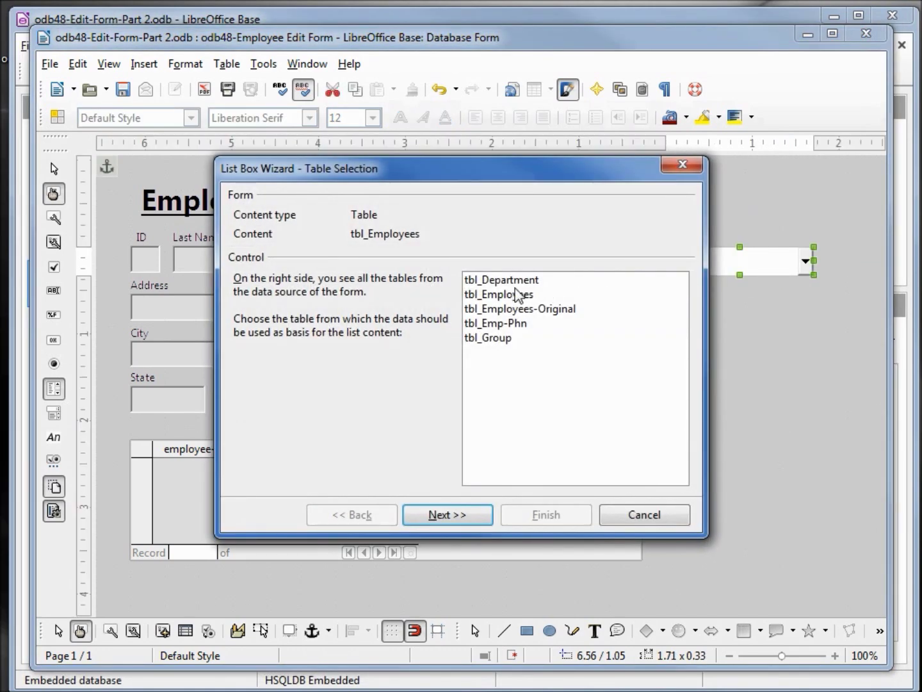
click(521, 283)
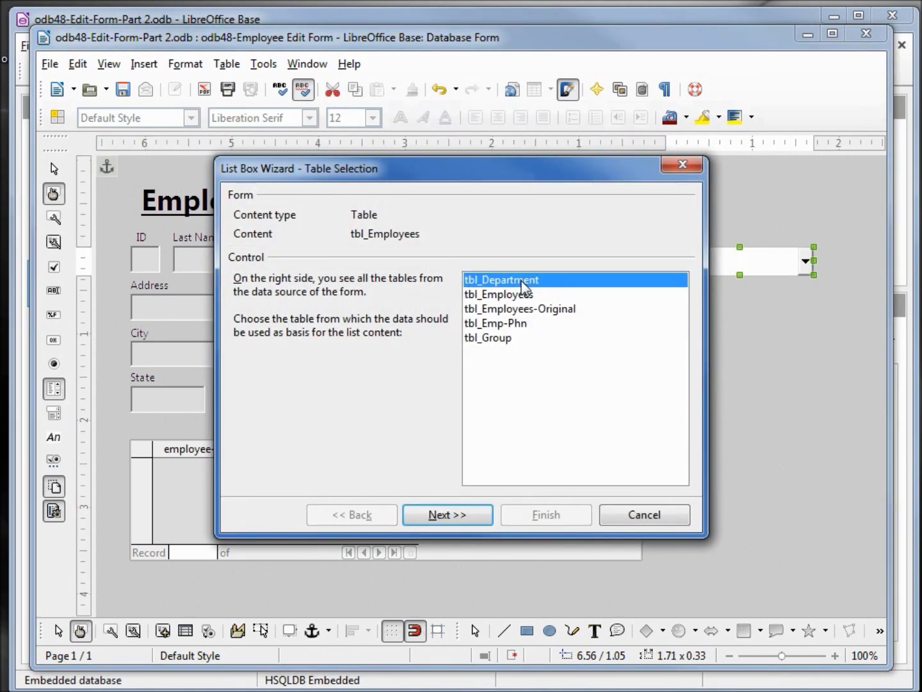
click(442, 516)
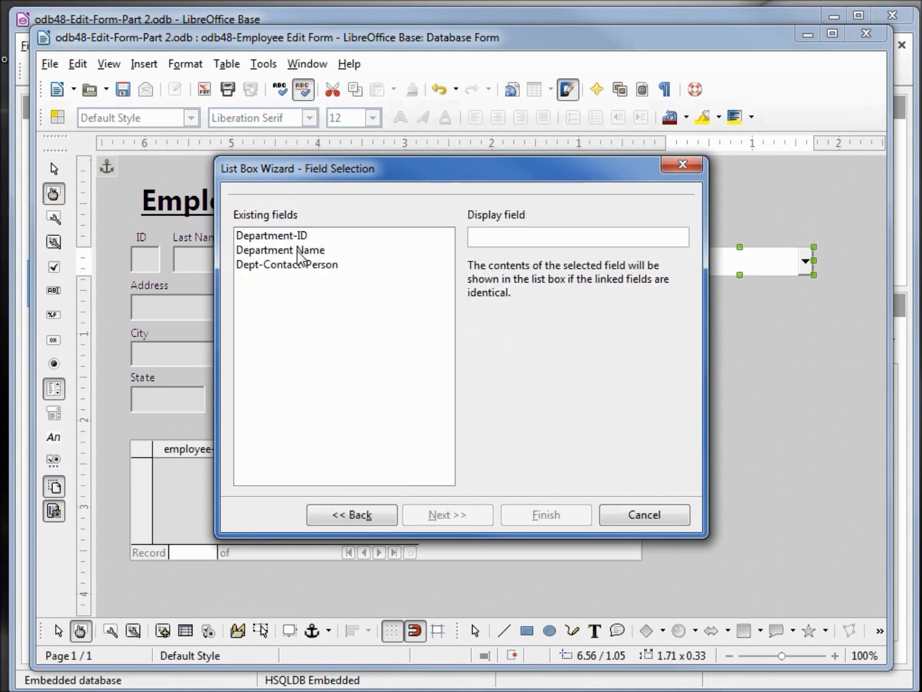
Display the Department Name field in the list box and link Department-ID of the value table to Department-ID of the list table.
click(298, 251)
click(448, 516)
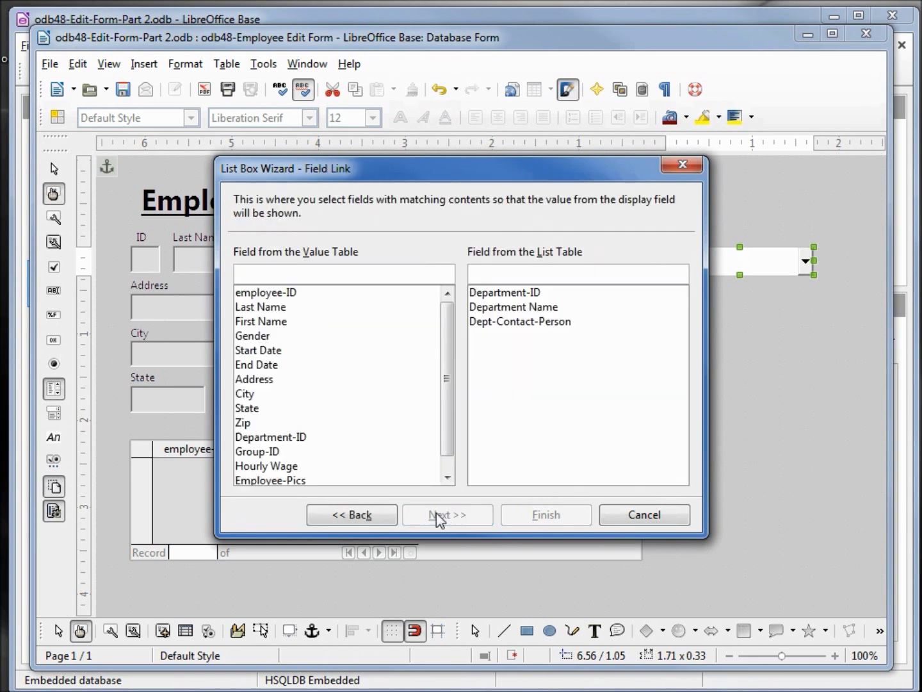
click(283, 437)
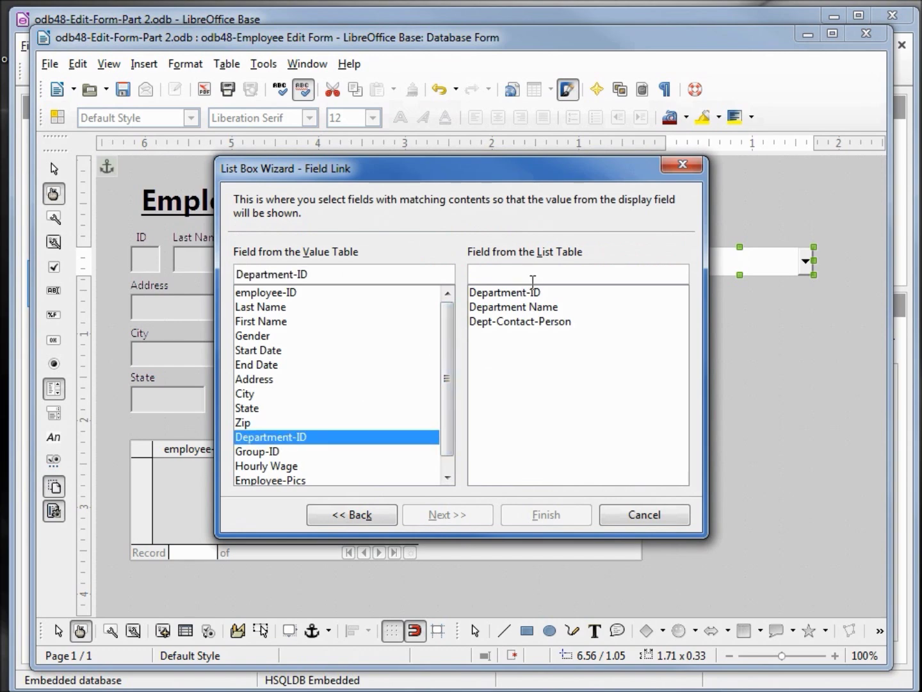
click(504, 292)
click(546, 516)
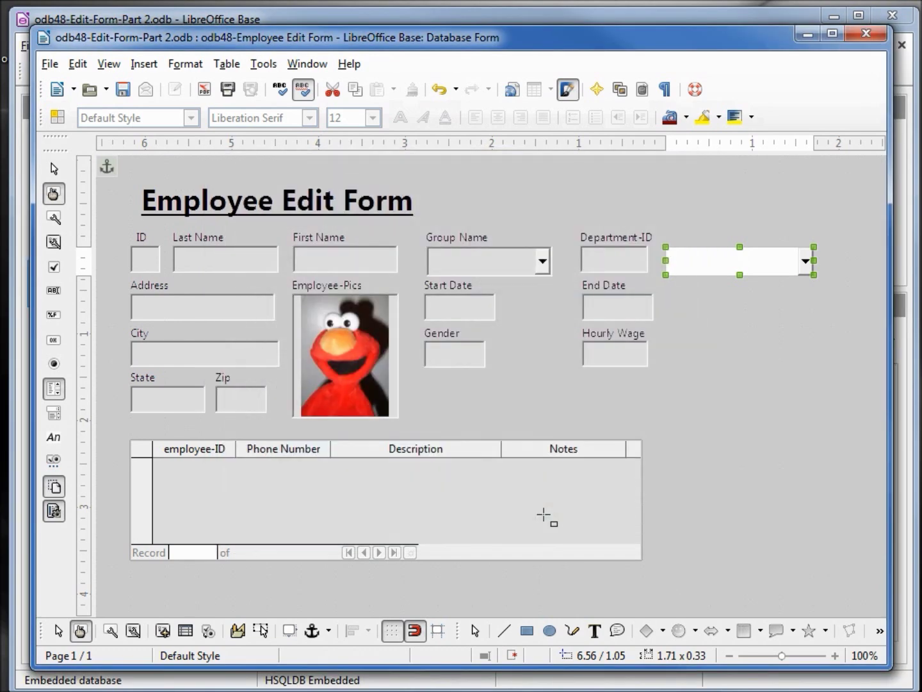
Rename the new department list box control as lst-Department in its properties.
right_click(760, 261)
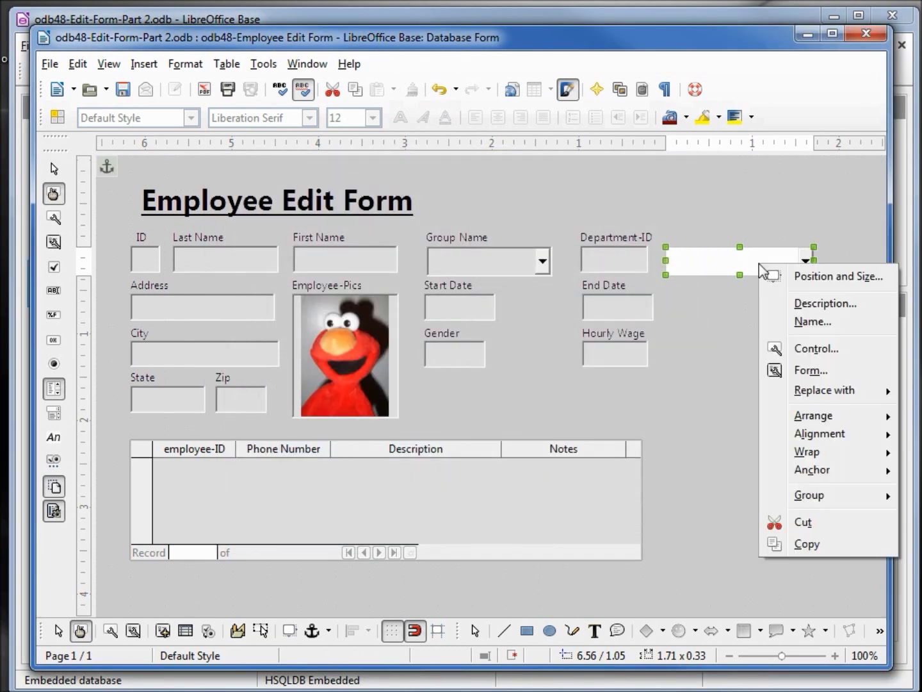
click(821, 354)
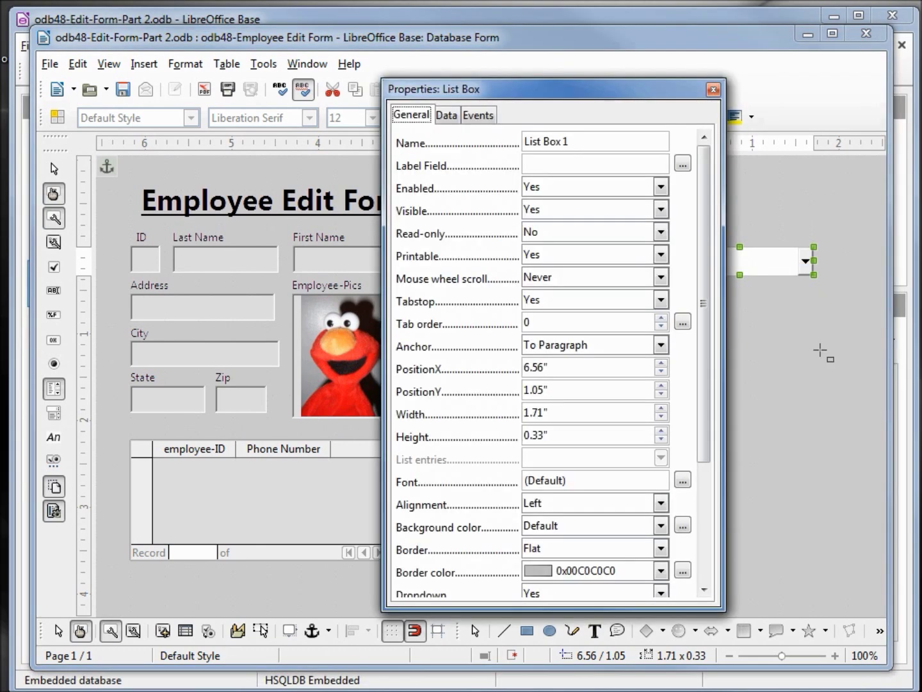
click(573, 142)
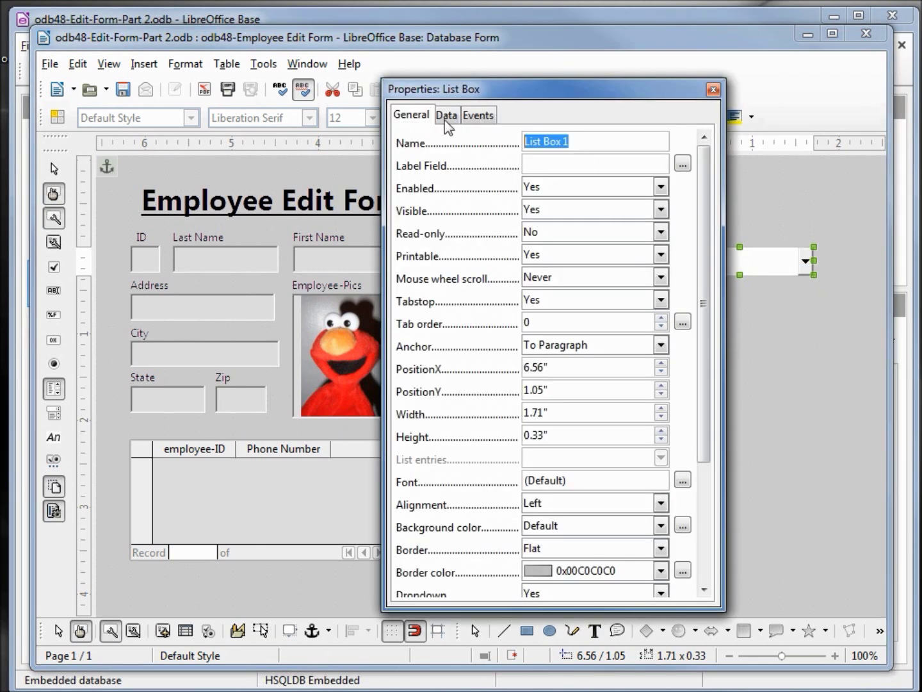
text(lst-Department)
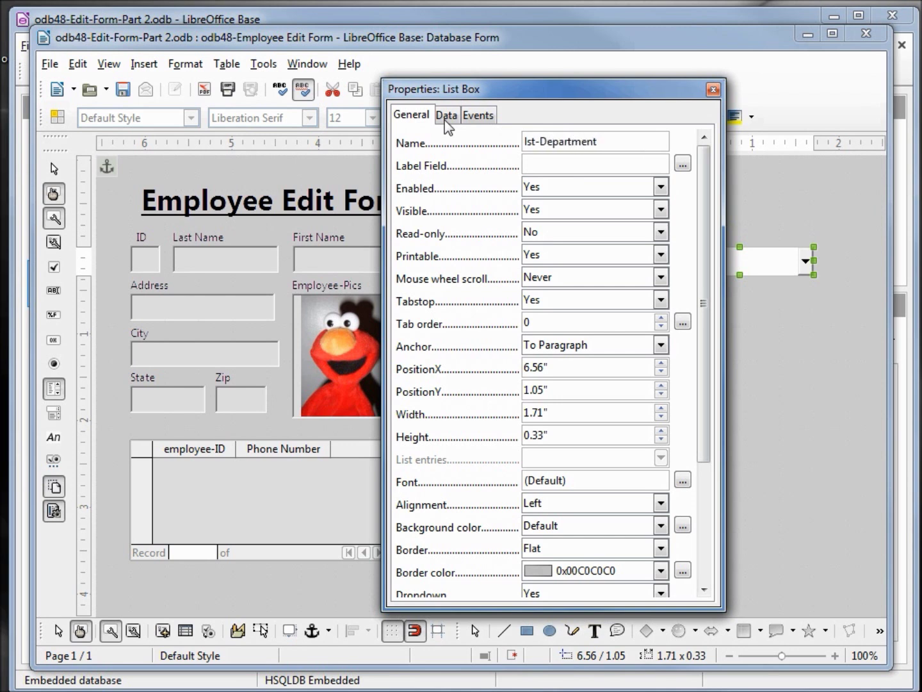
drag(702, 231, 714, 389)
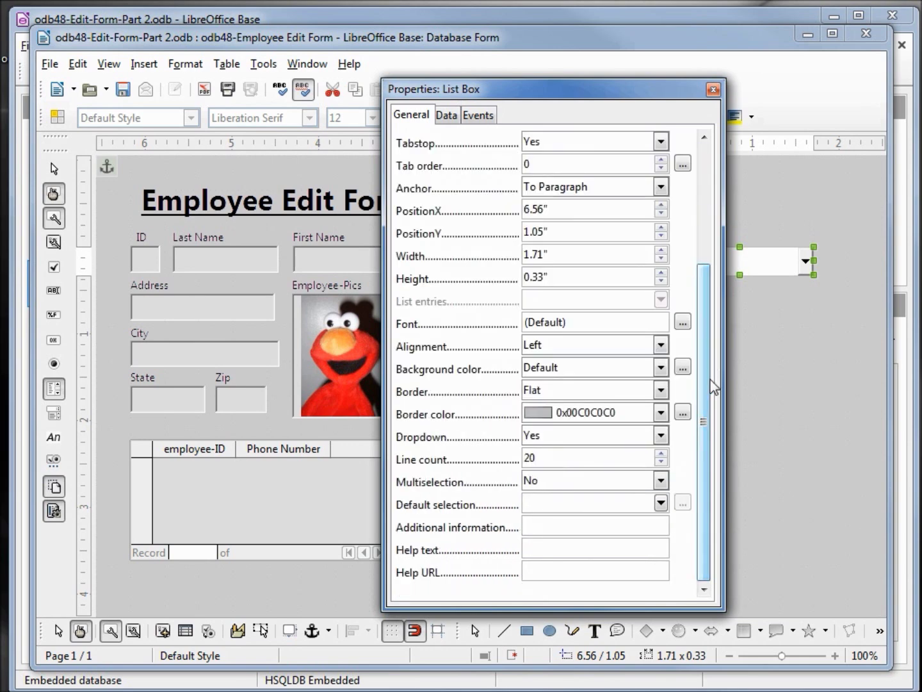
Give the department list box a 3D look border and a Gray 2 background color, then close its properties.
click(661, 390)
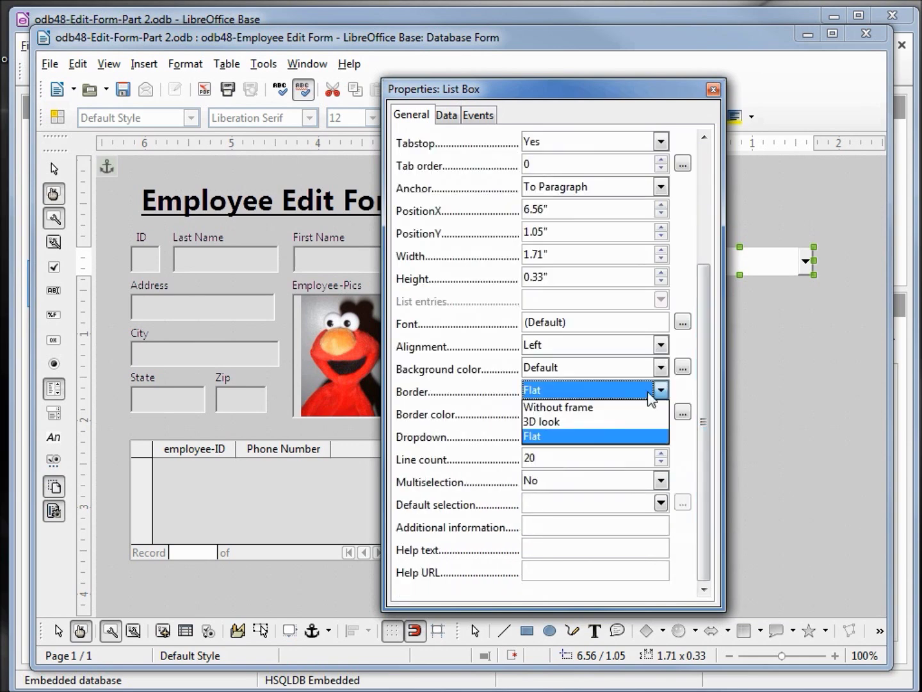
click(628, 424)
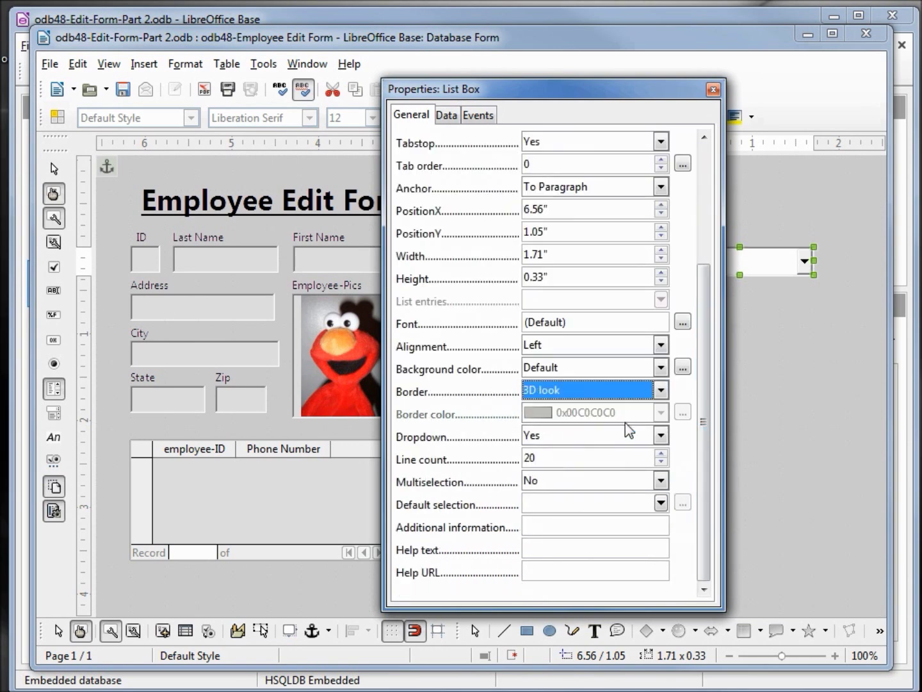
click(661, 368)
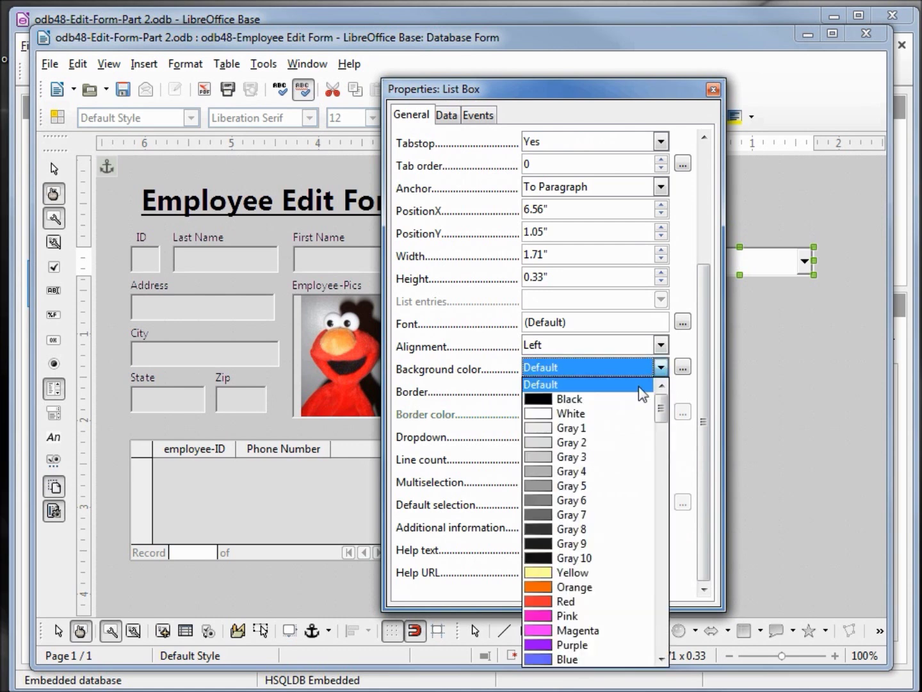
click(597, 442)
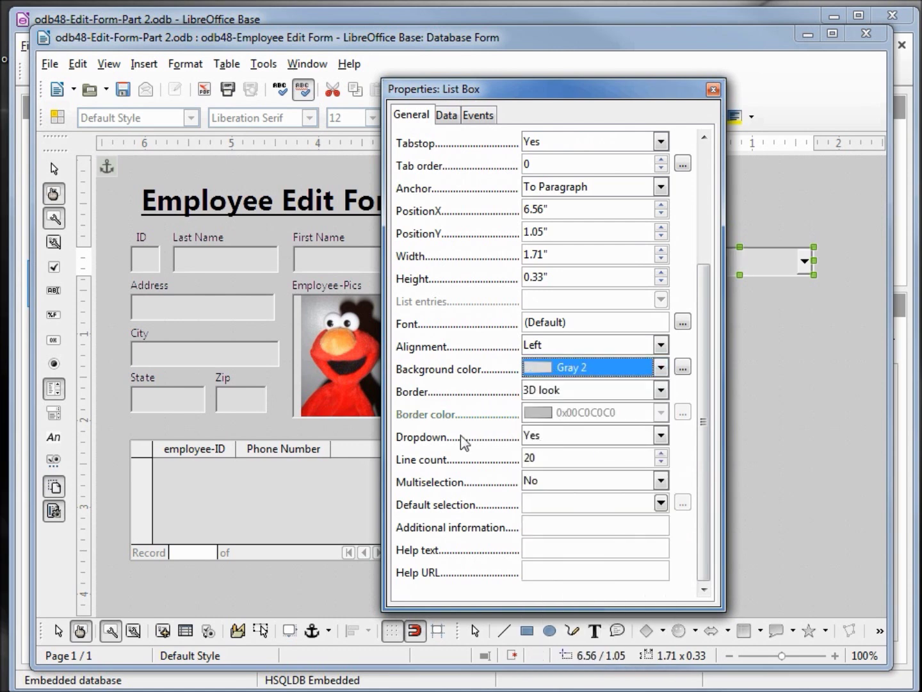
click(713, 90)
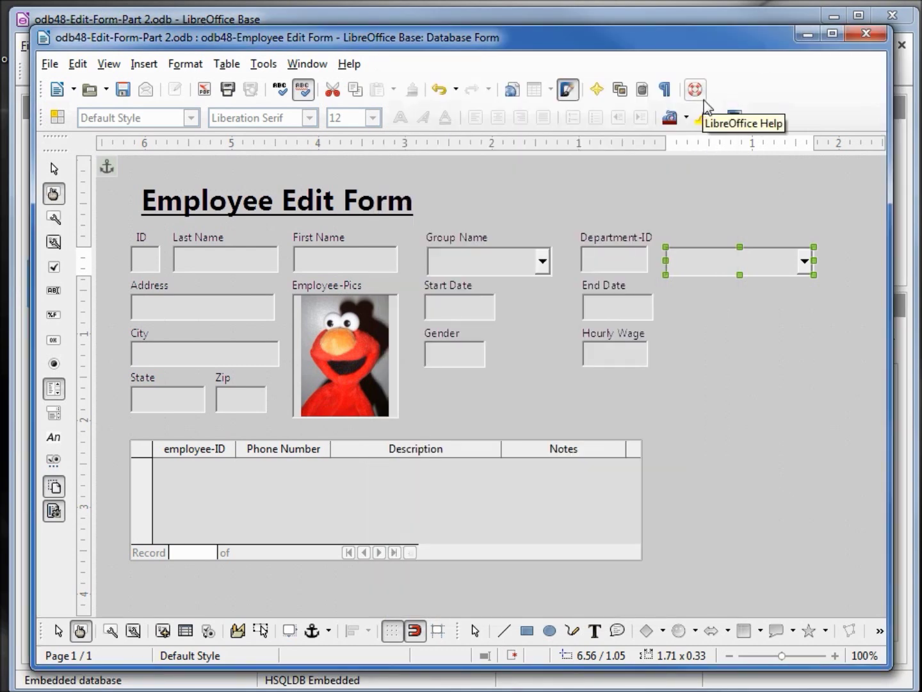
Turn off design mode, choose Management in the first employee's department list box, and save the record.
click(80, 632)
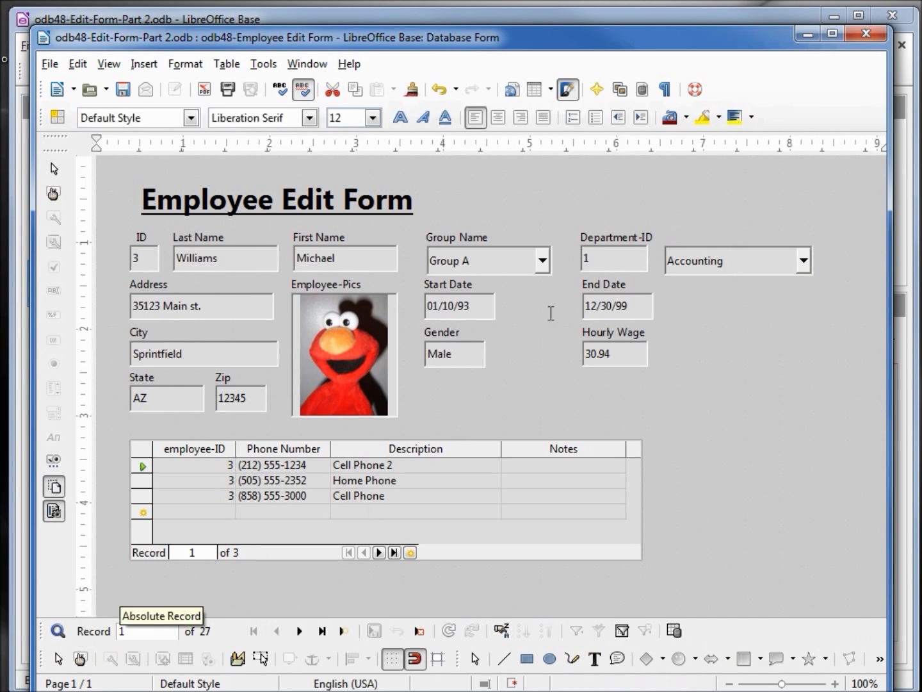
click(803, 262)
click(741, 328)
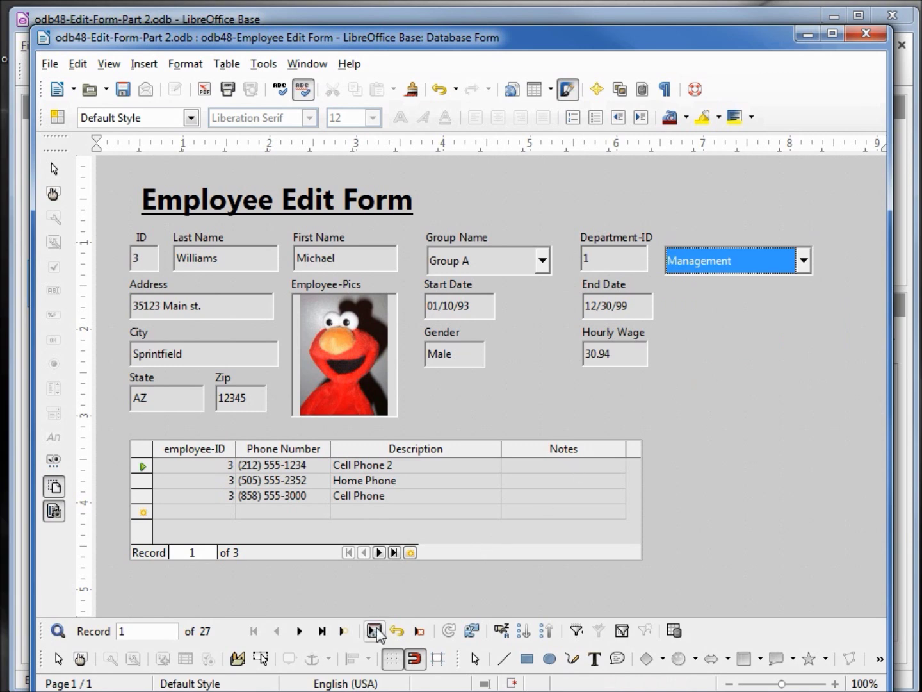
click(374, 631)
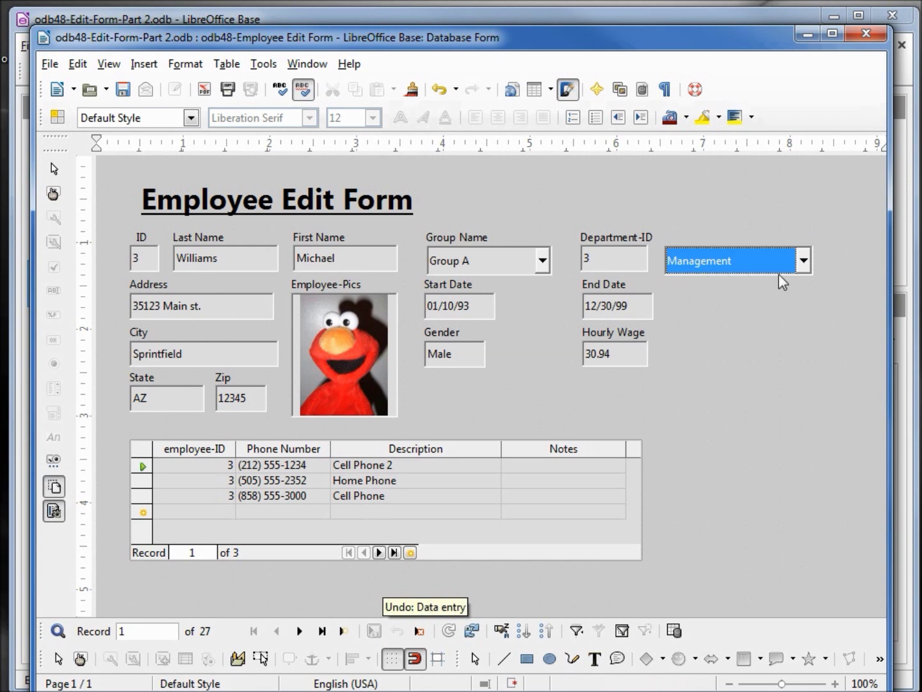
Choose Manufacturing in the department list box, then return to design mode without saving the record change.
click(803, 261)
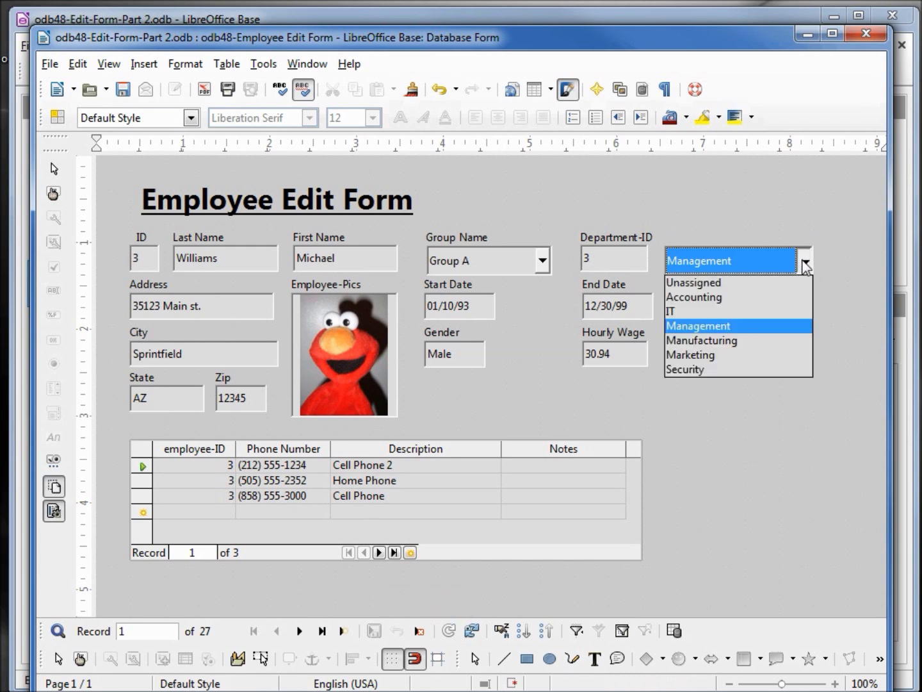
click(760, 341)
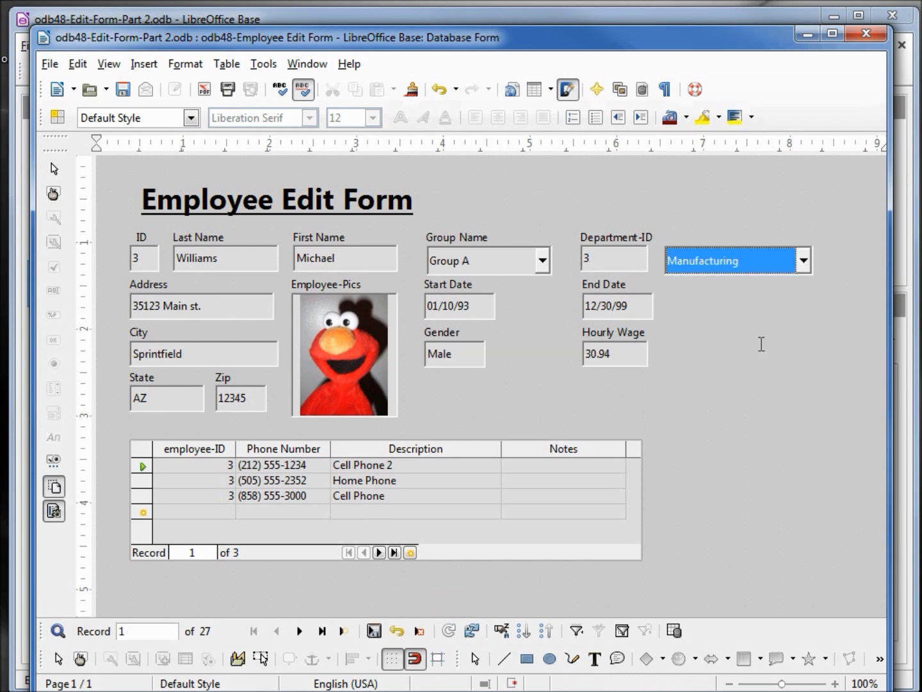
click(81, 660)
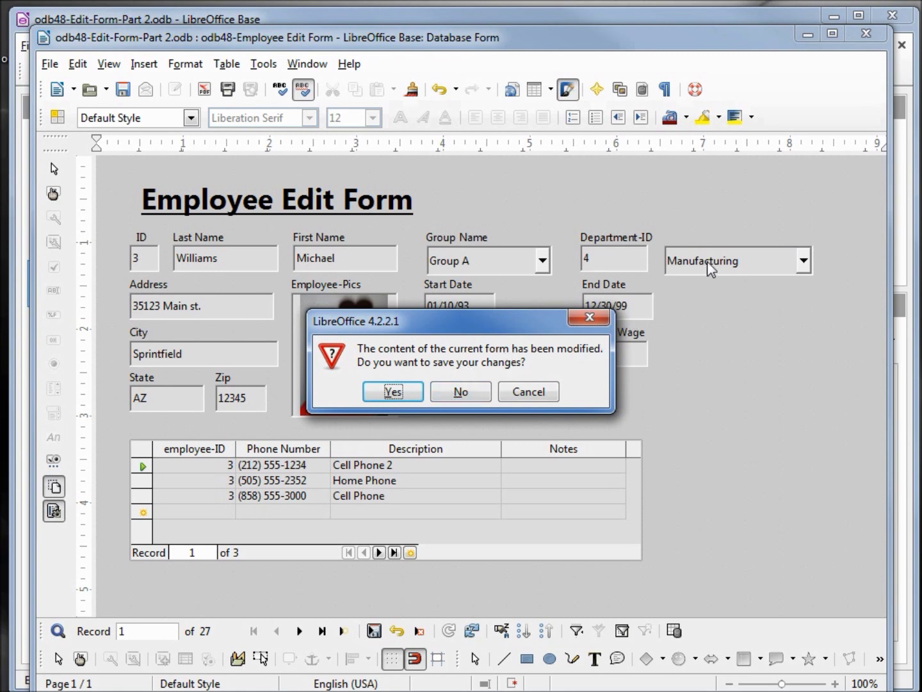
click(458, 392)
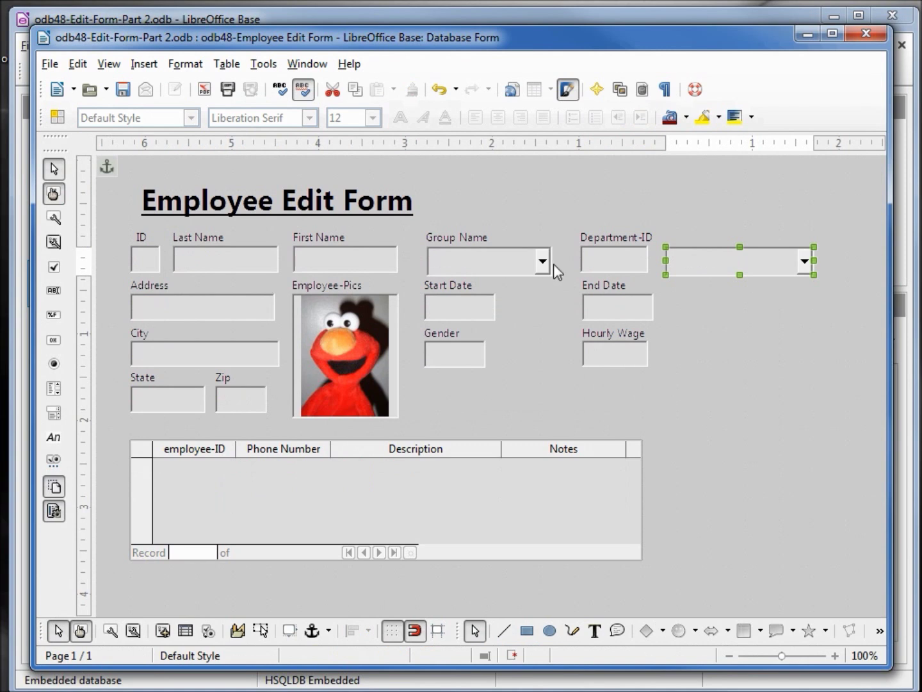
Delete the Department-ID field and move the department list box left into its place beneath the Department-ID label.
click(610, 257)
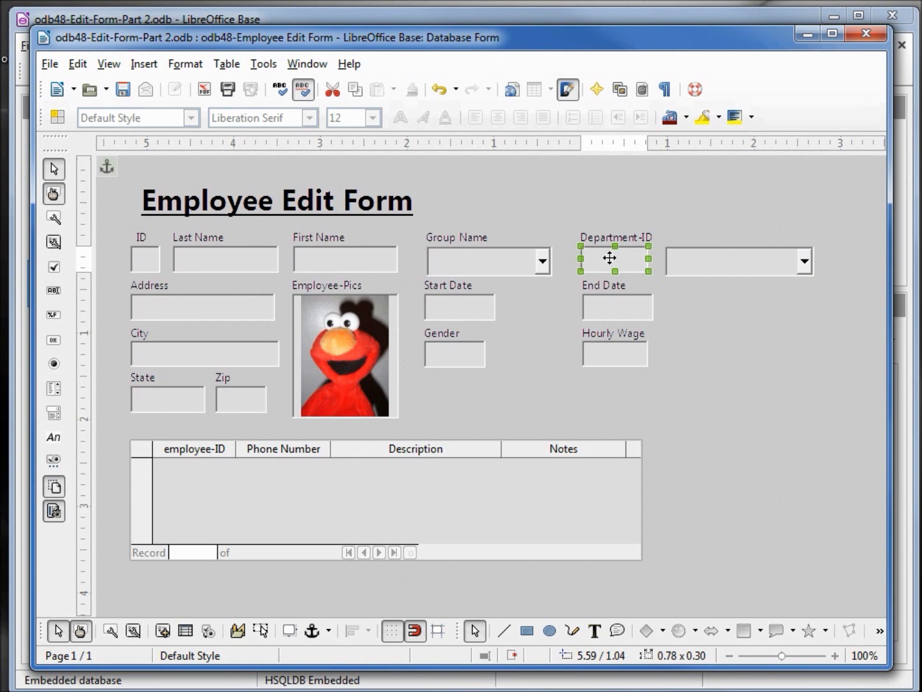
key(Delete)
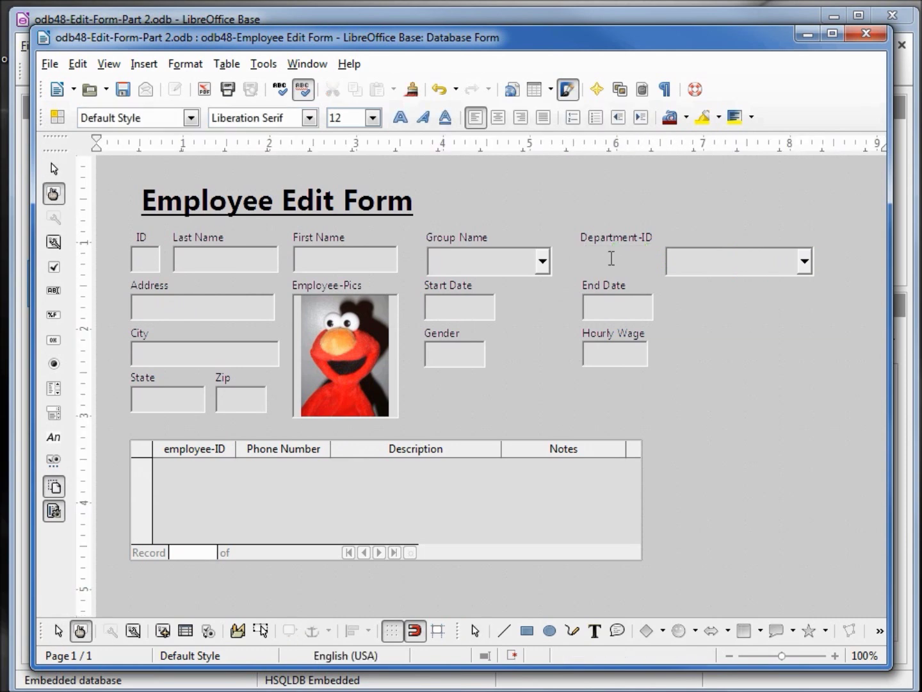
click(723, 265)
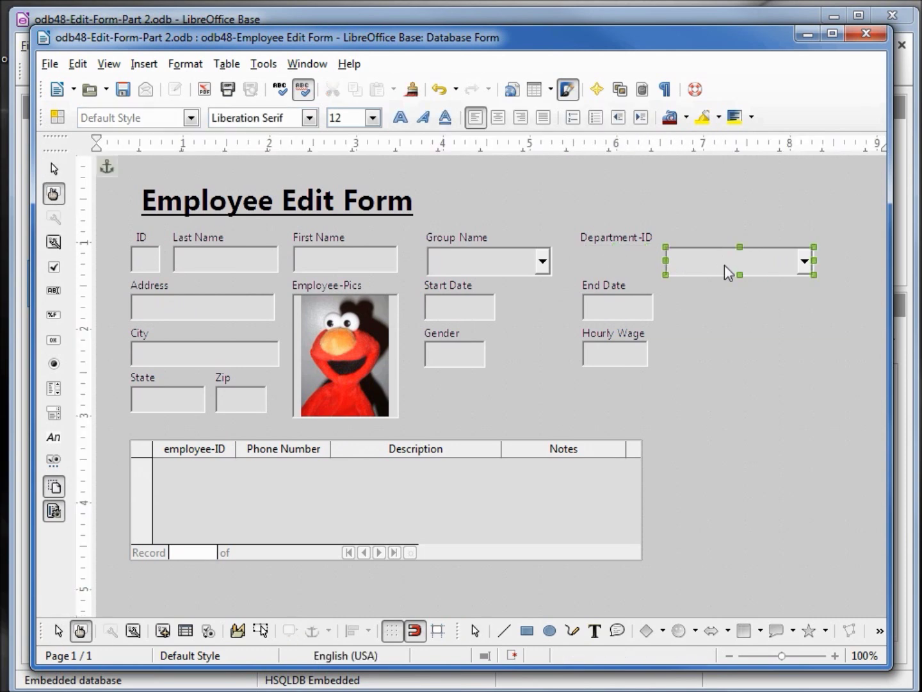
key(Left)
key(Left)
key(Left)
key(Left)
key(Left)
key(Left)
key(Left)
key(Left)
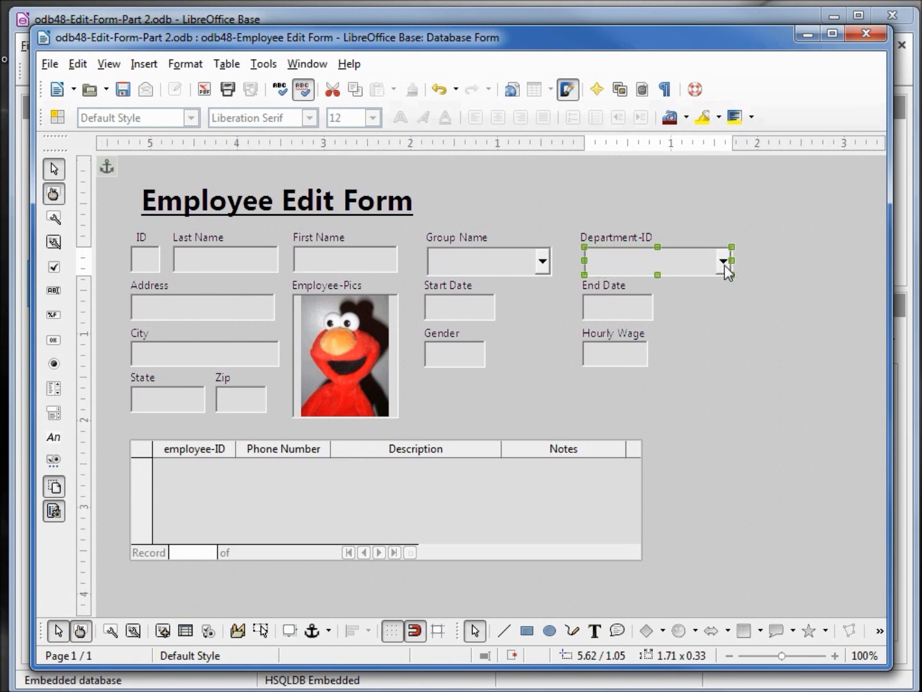
Change the text of the Department-ID label above the list box to Department Name in its control properties.
click(632, 242)
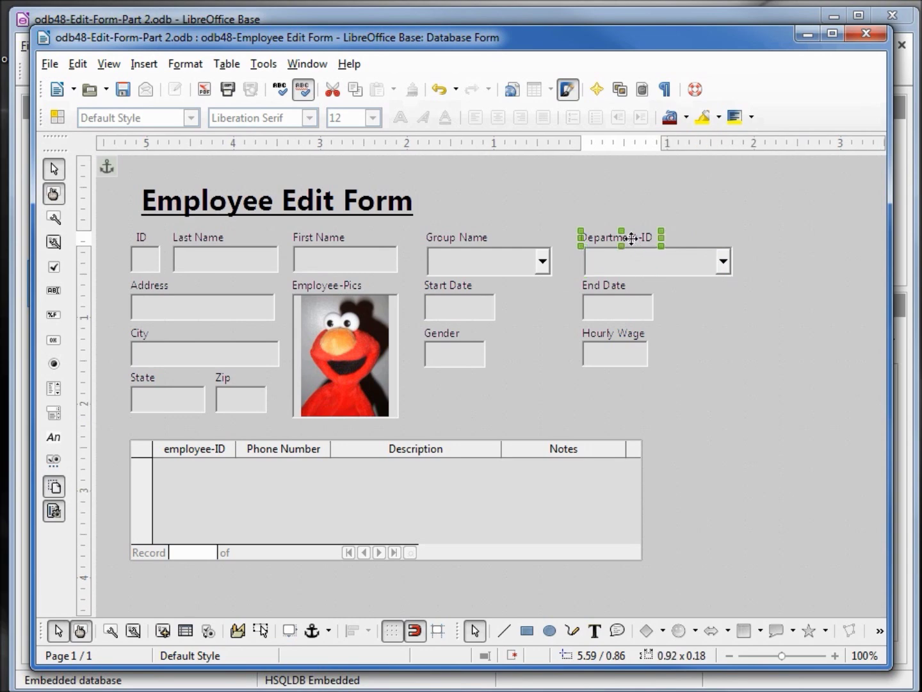
right_click(637, 240)
click(686, 325)
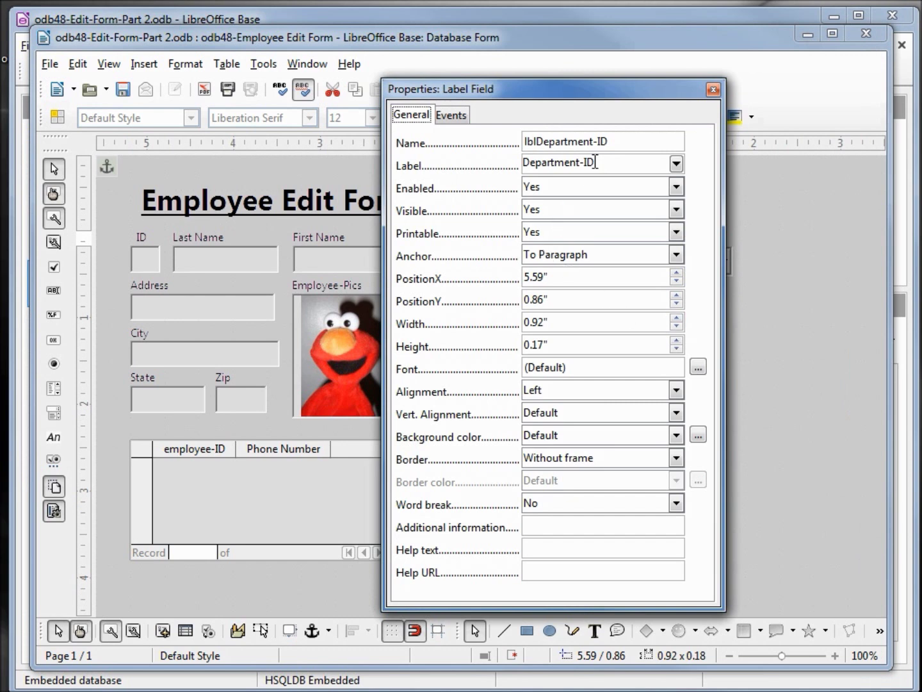
click(605, 160)
key(BackSpace)
key(BackSpace)
key(BackSpace)
text(Name)
Rename the department label control as lblDepartment-Name and close its properties.
click(622, 144)
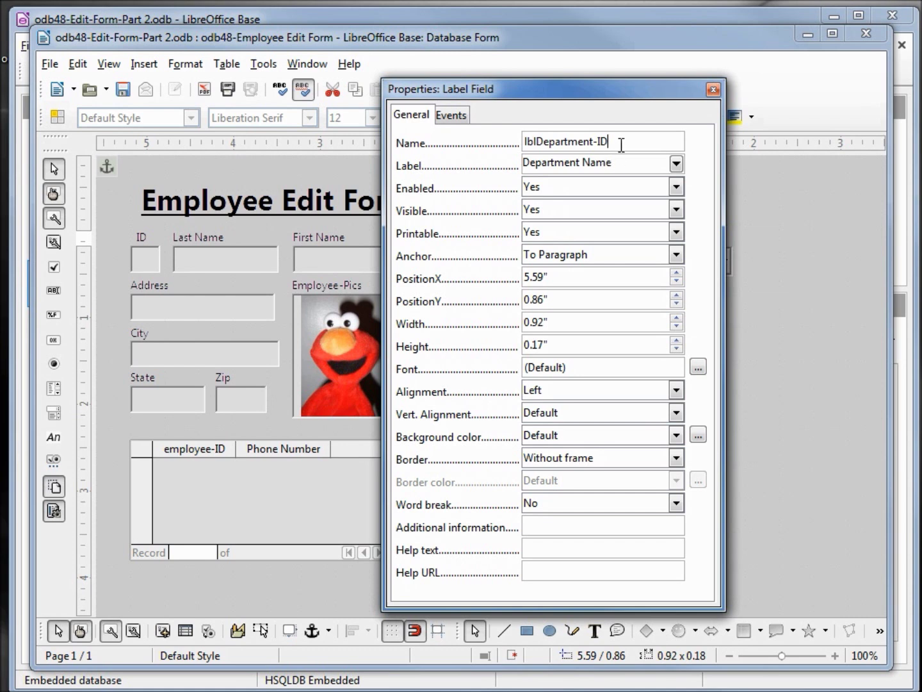
key(BackSpace)
key(BackSpace)
text(Name)
click(713, 90)
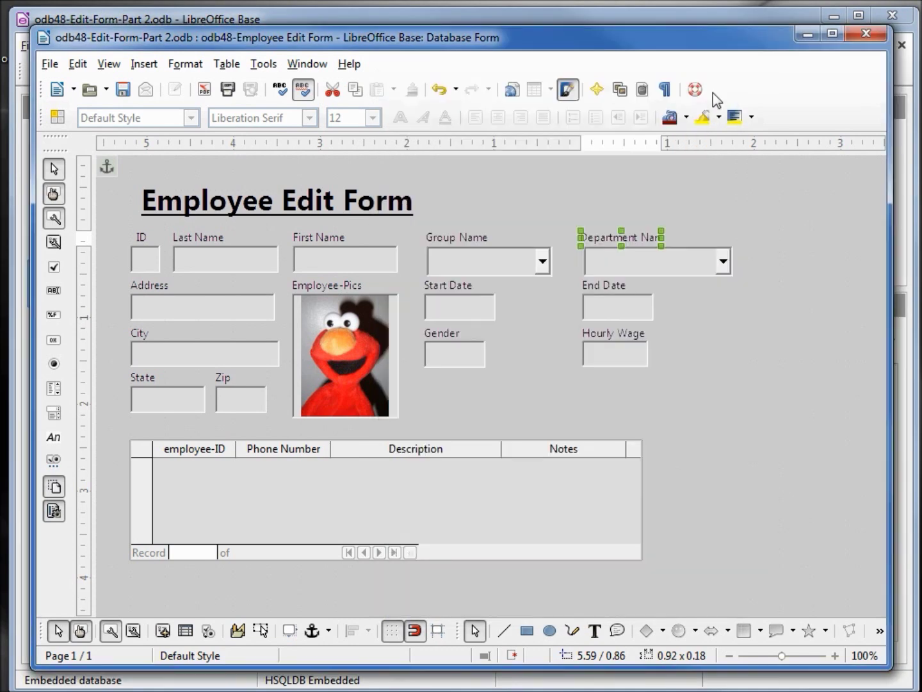
Group the Department Name label together with its list box.
click(642, 266)
right_click(643, 267)
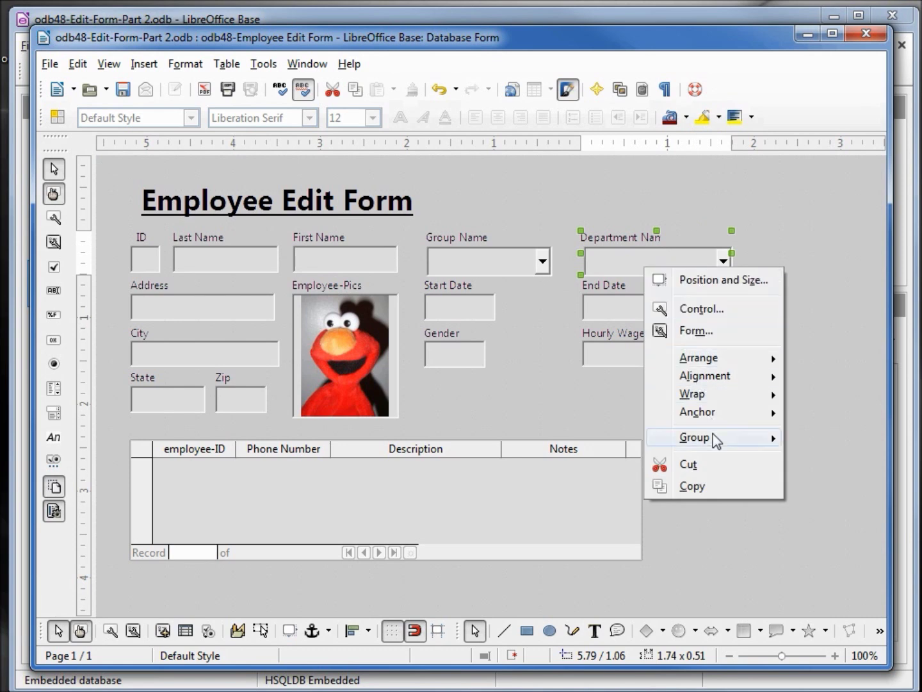
mouse_move(712, 437)
click(821, 443)
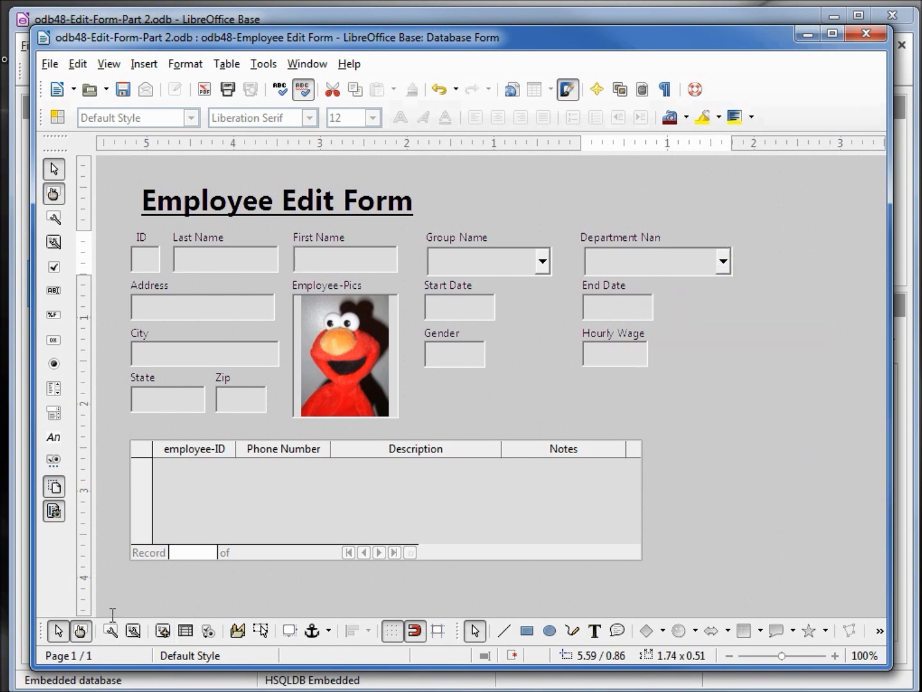
Check the form's layout with live employee data outside design mode, then return to design mode.
click(80, 631)
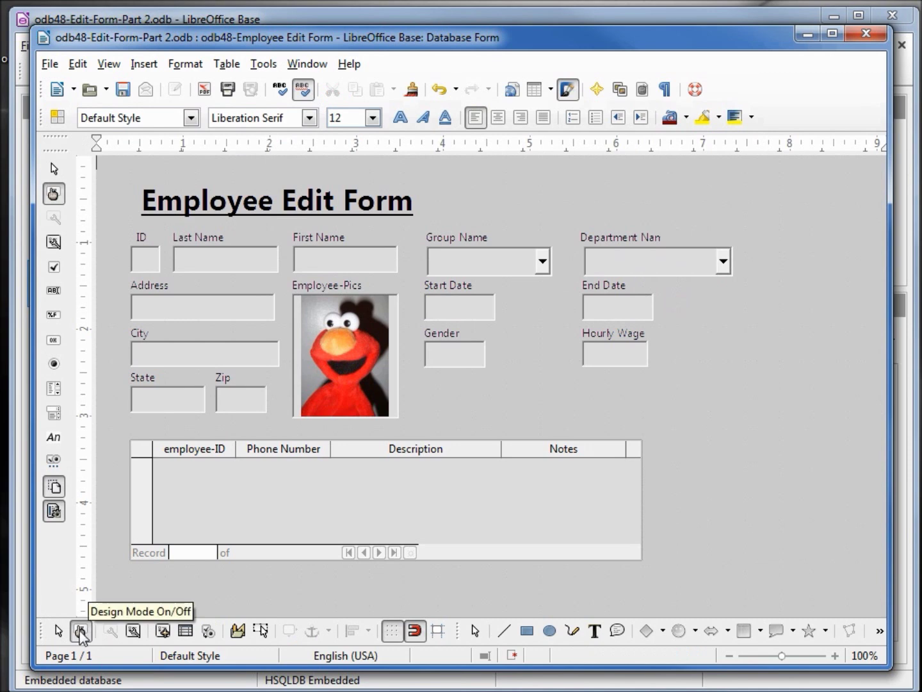
click(80, 632)
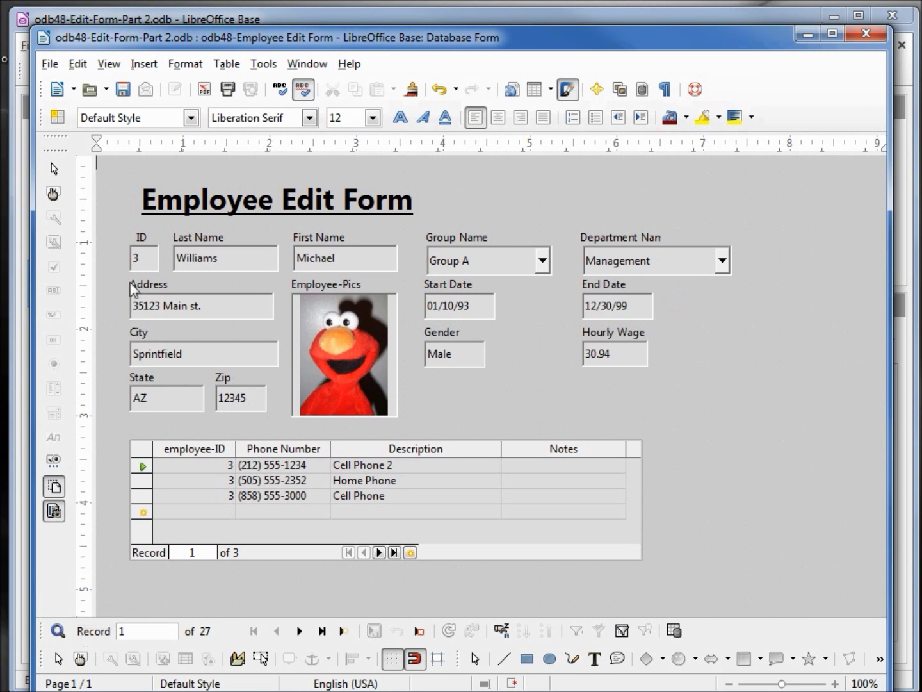
click(82, 658)
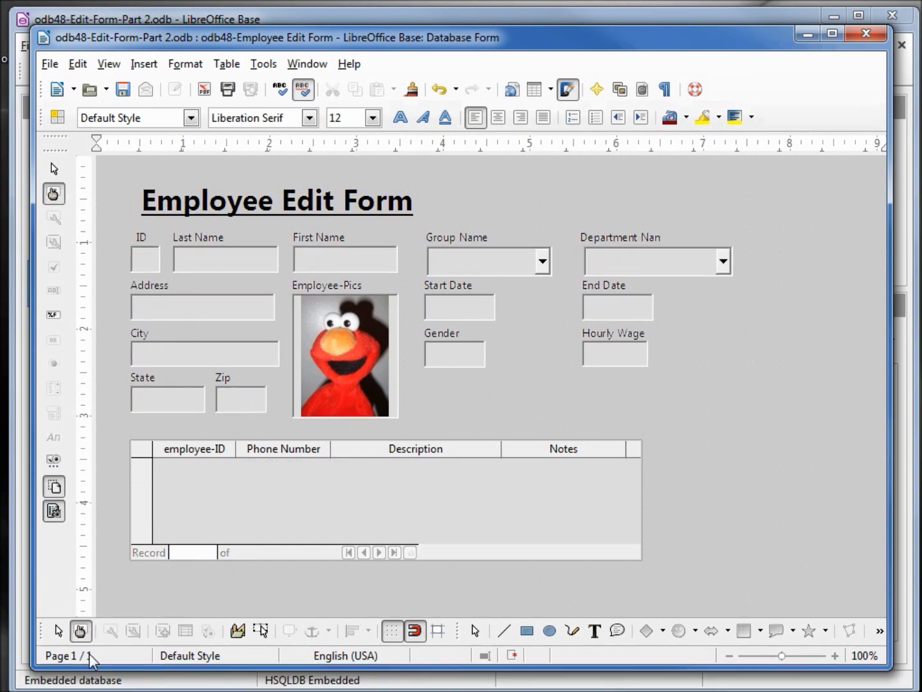
Open the control properties of the employee ID field and set Enabled to No, keeping the form fields uncovered.
click(143, 264)
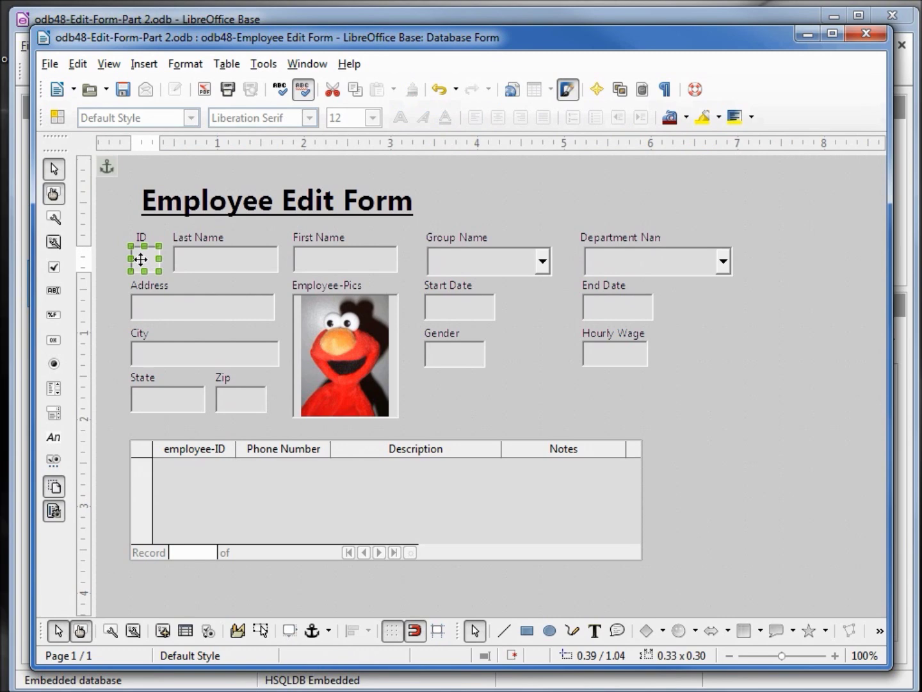
right_click(142, 262)
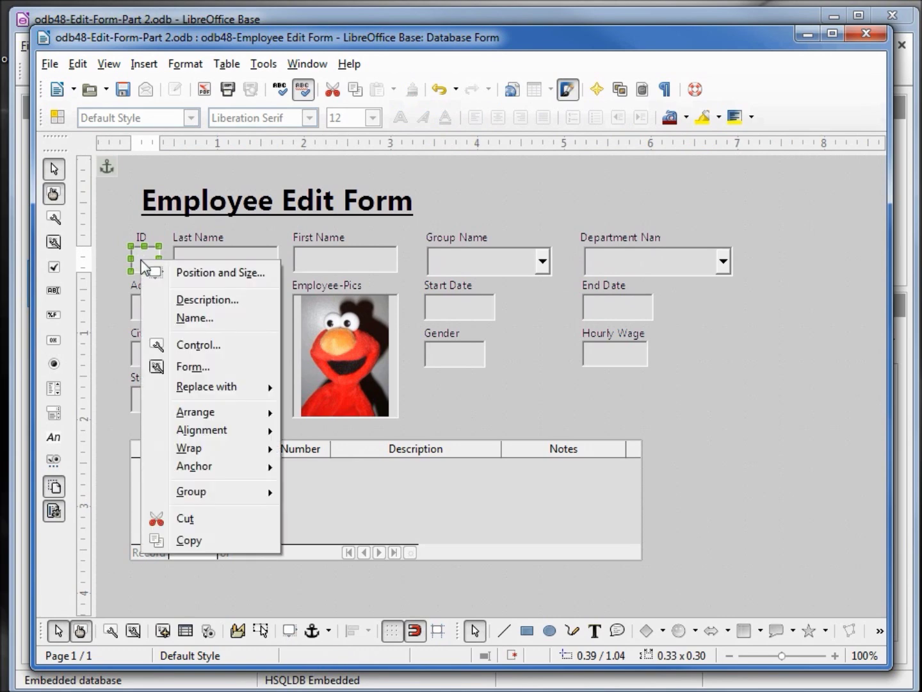
click(196, 346)
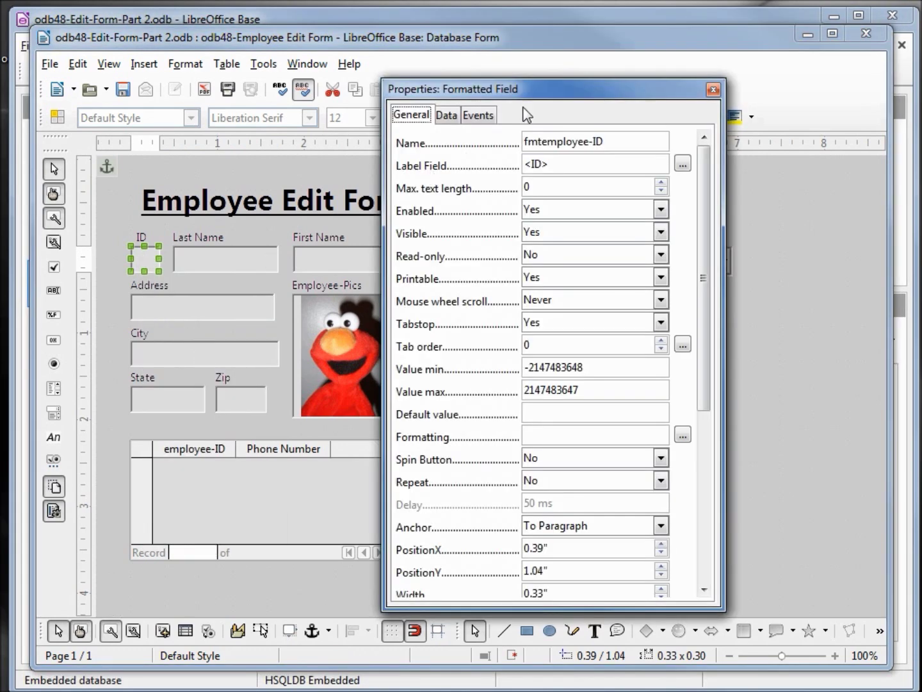
drag(541, 93, 719, 154)
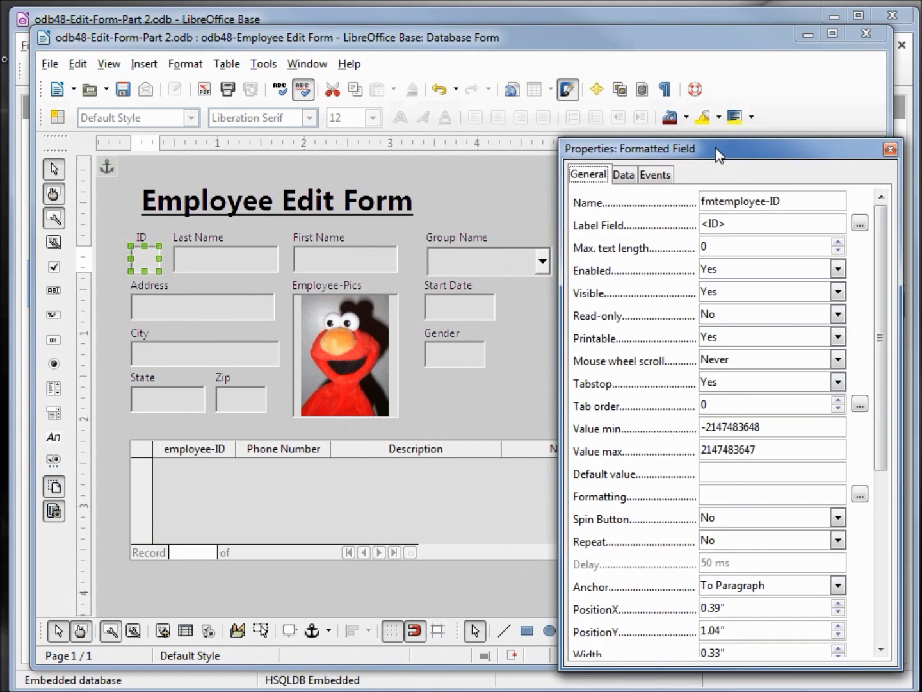
click(839, 269)
click(793, 291)
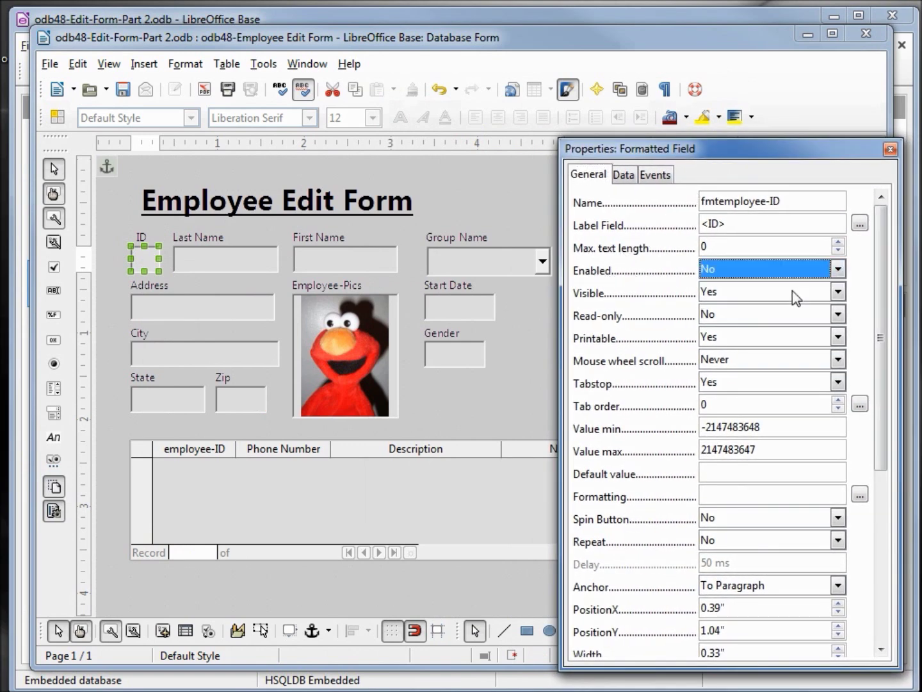
Set the Start Date field's Enabled property to No.
click(441, 313)
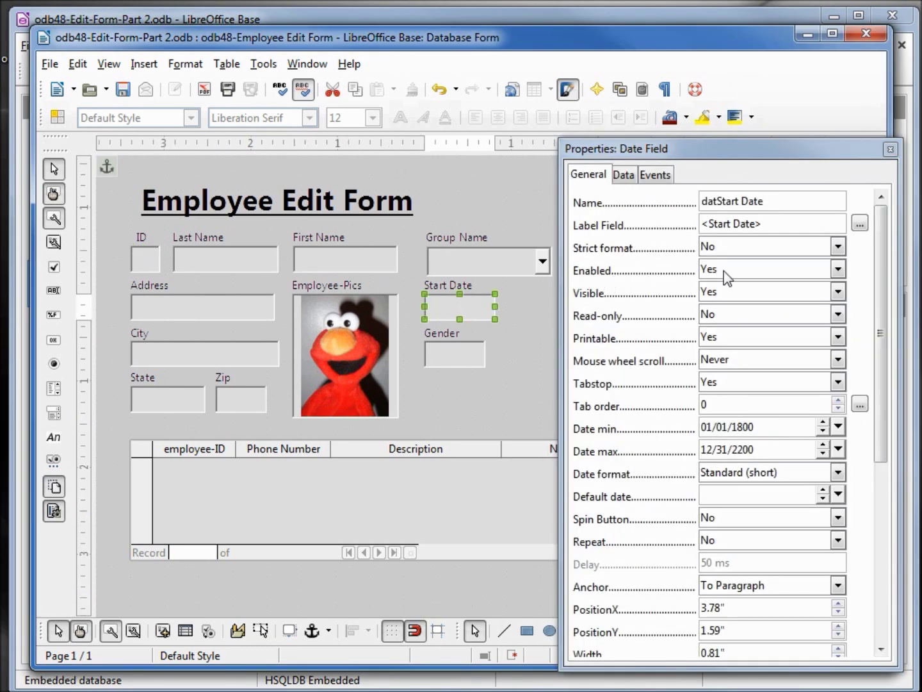
click(837, 270)
click(822, 288)
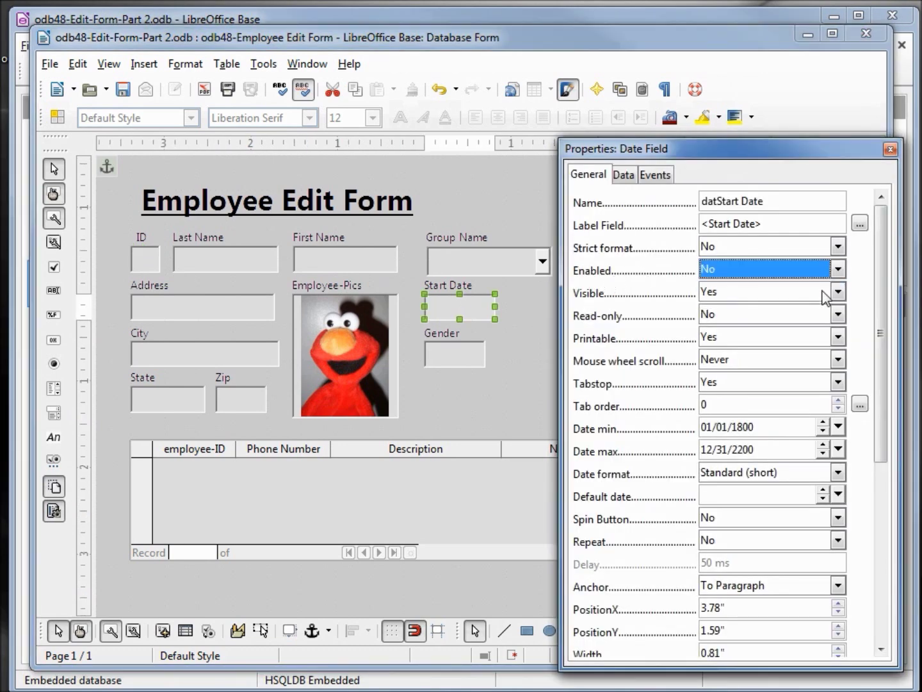
Set the Enabled property of the Employee-Pics image control to No.
click(335, 331)
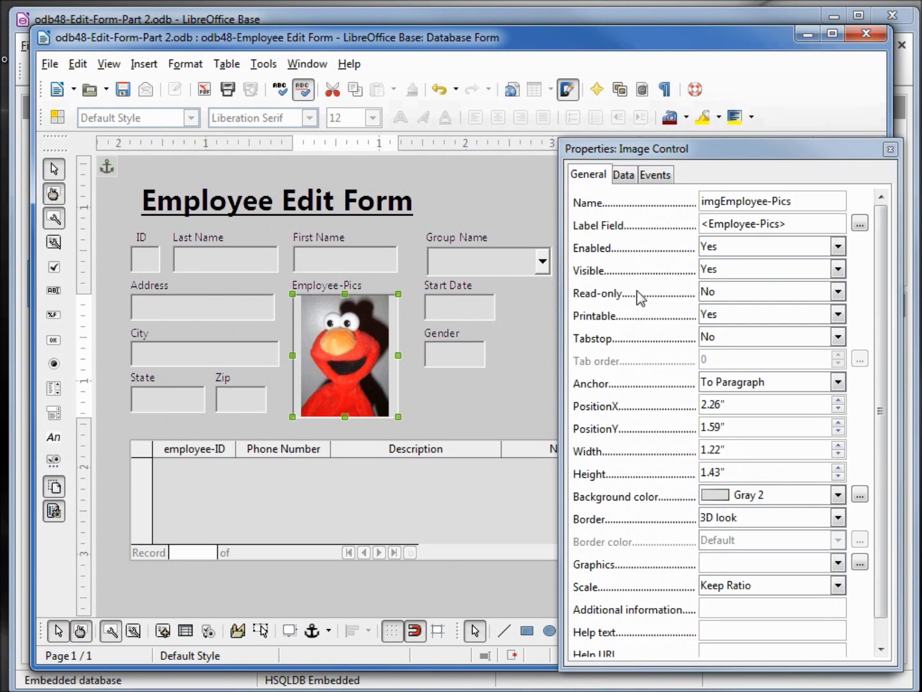
click(839, 247)
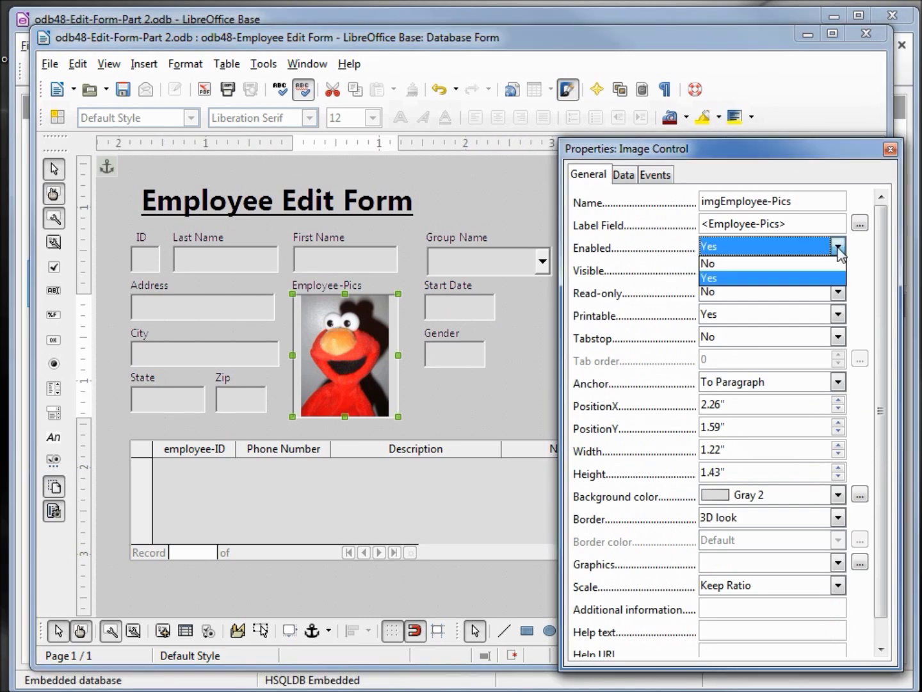
click(813, 263)
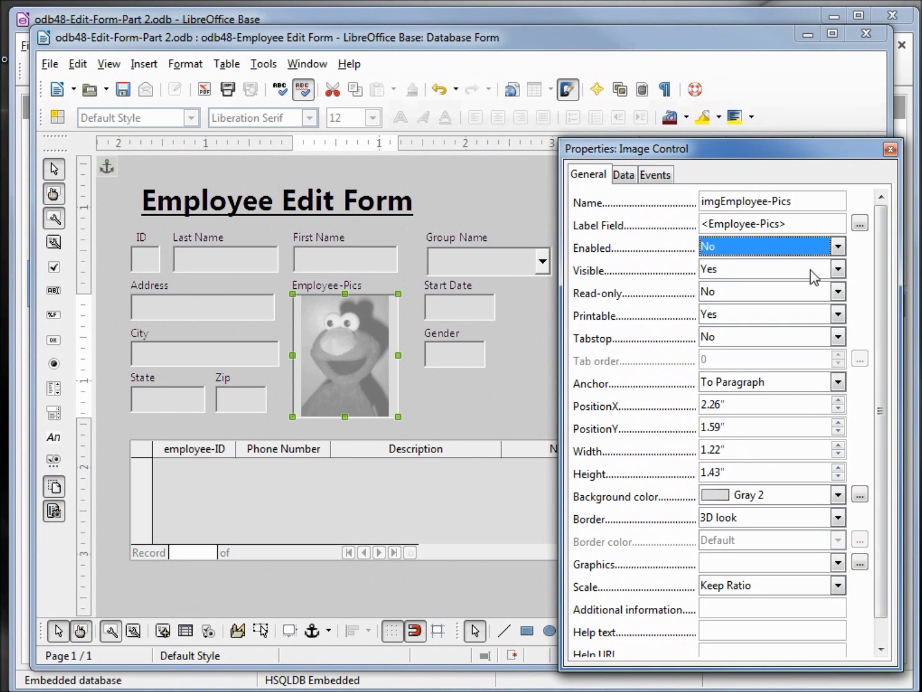
Set the Employee-Pics image control's Enabled property back to Yes, close its properties and view the live form outside design mode.
click(838, 246)
click(822, 280)
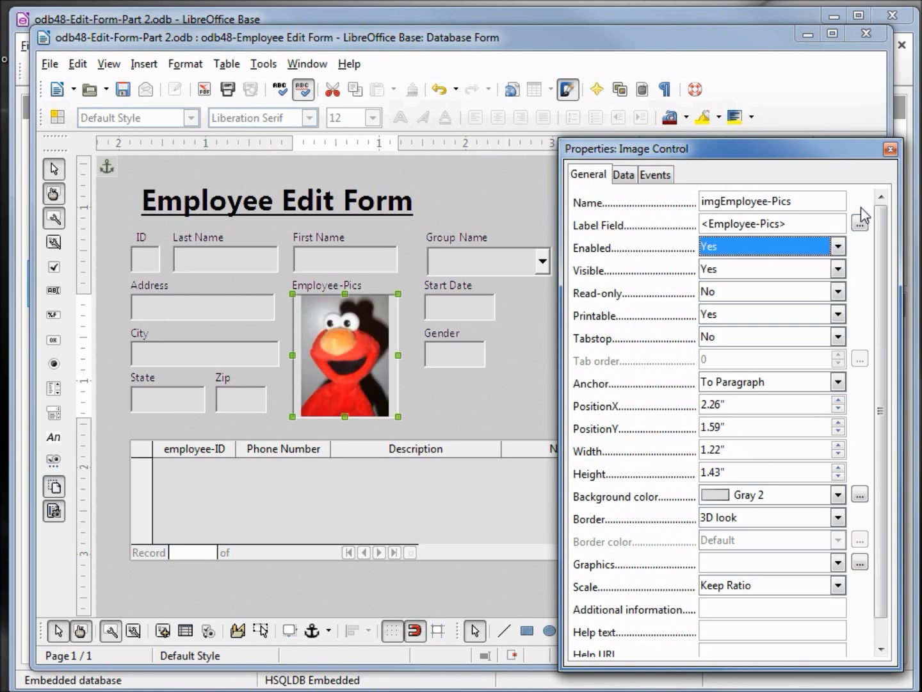
click(891, 149)
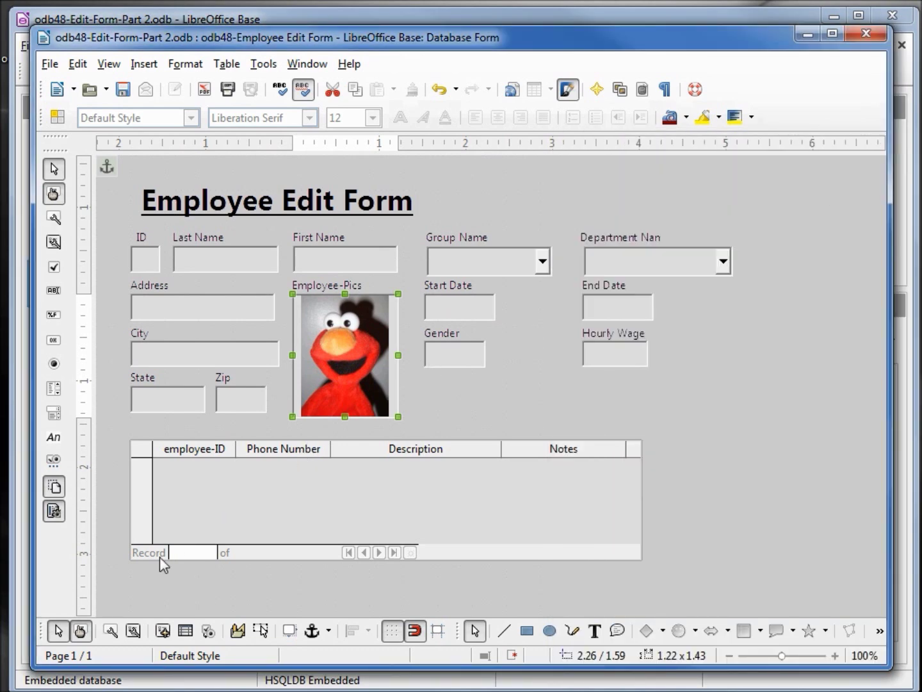
click(80, 632)
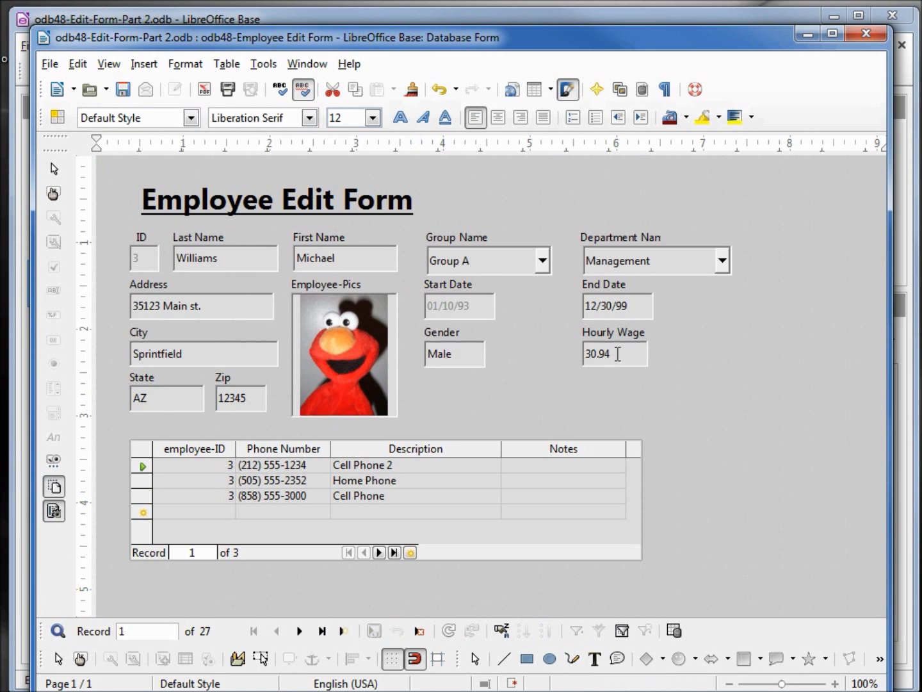
Return to design mode and format the Hourly Wage field as USD currency with two decimals, a thousands separator and red negatives.
click(80, 659)
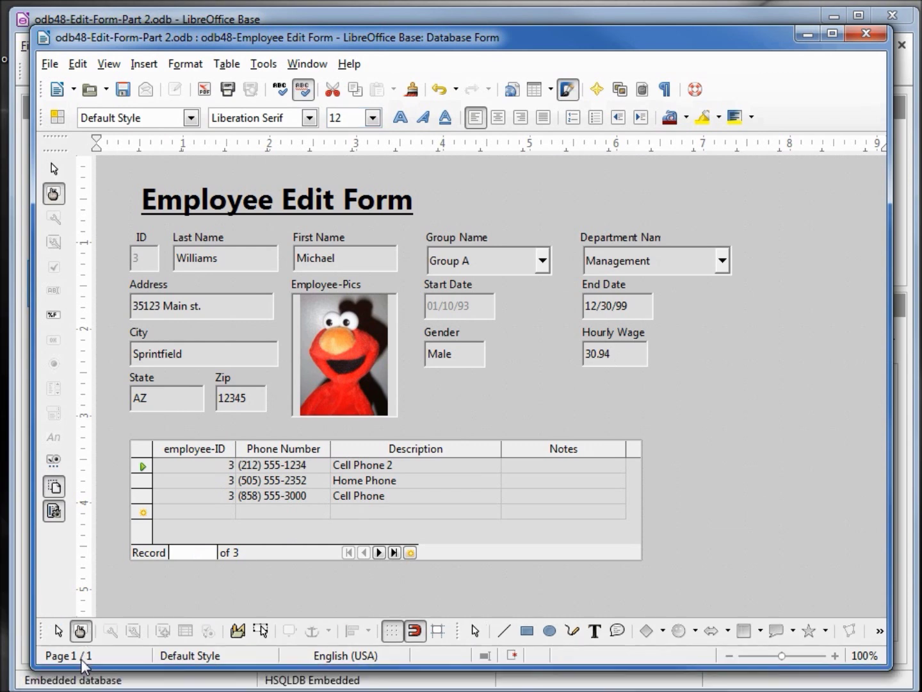
click(602, 352)
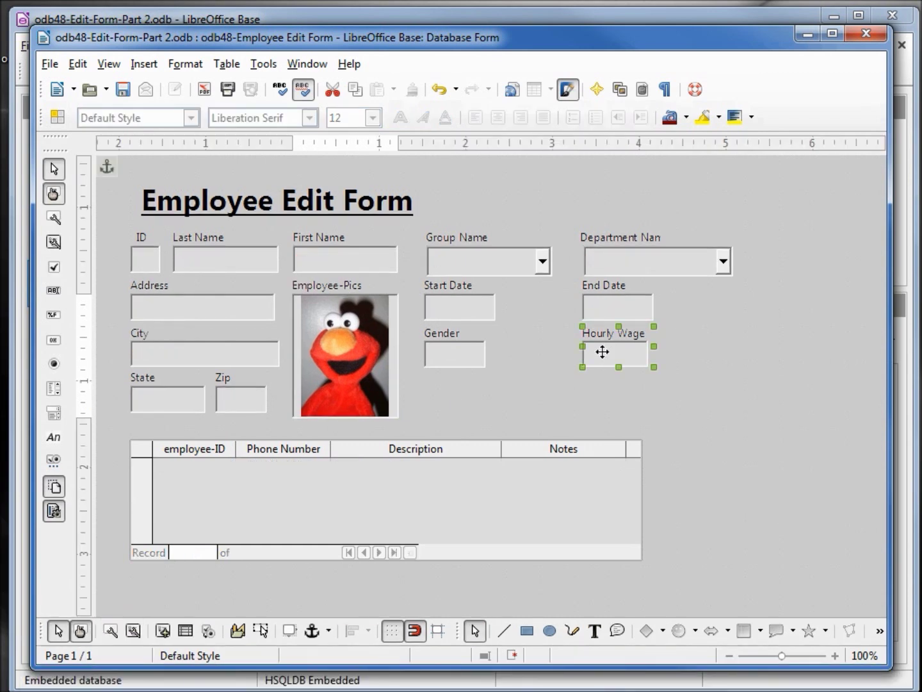
ctrl+click(608, 355)
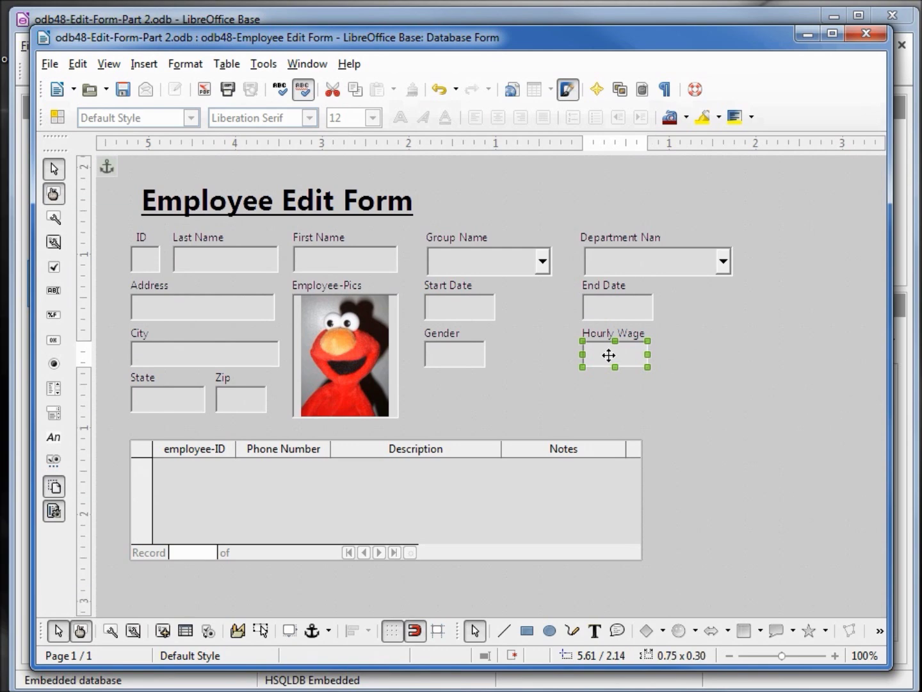
right_click(609, 359)
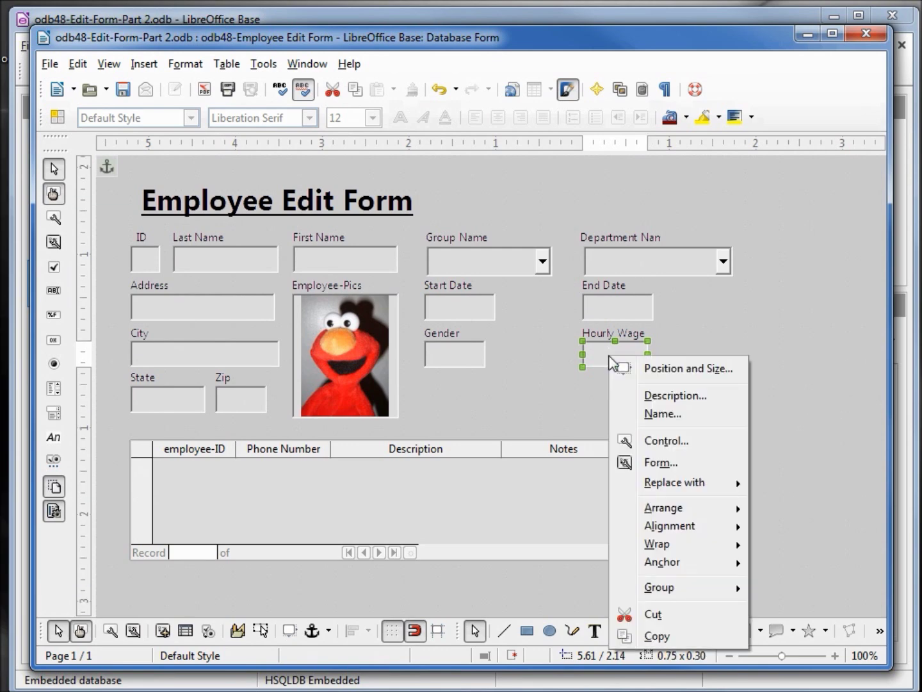
click(657, 441)
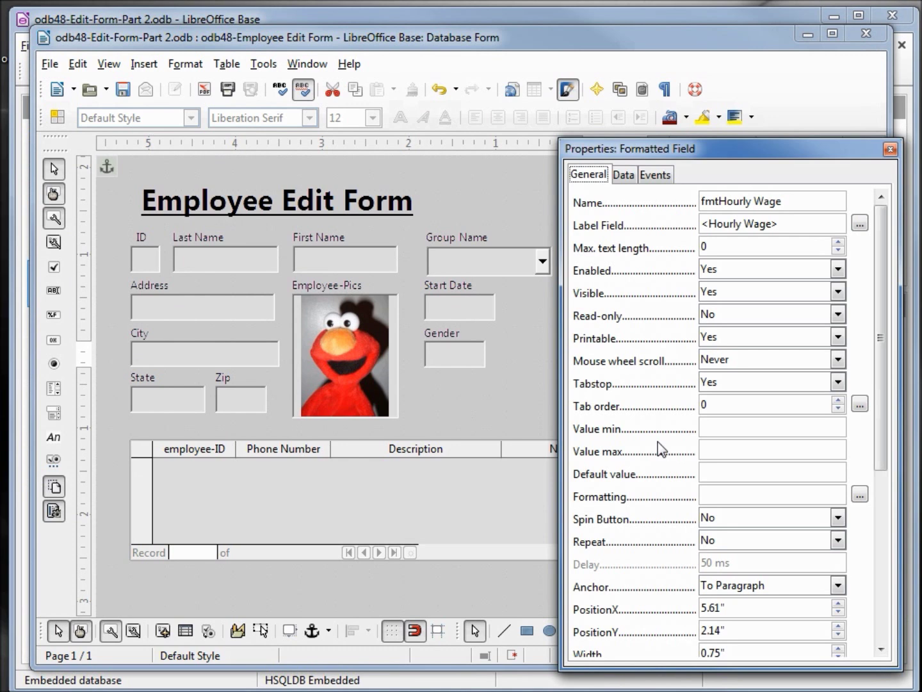
click(860, 495)
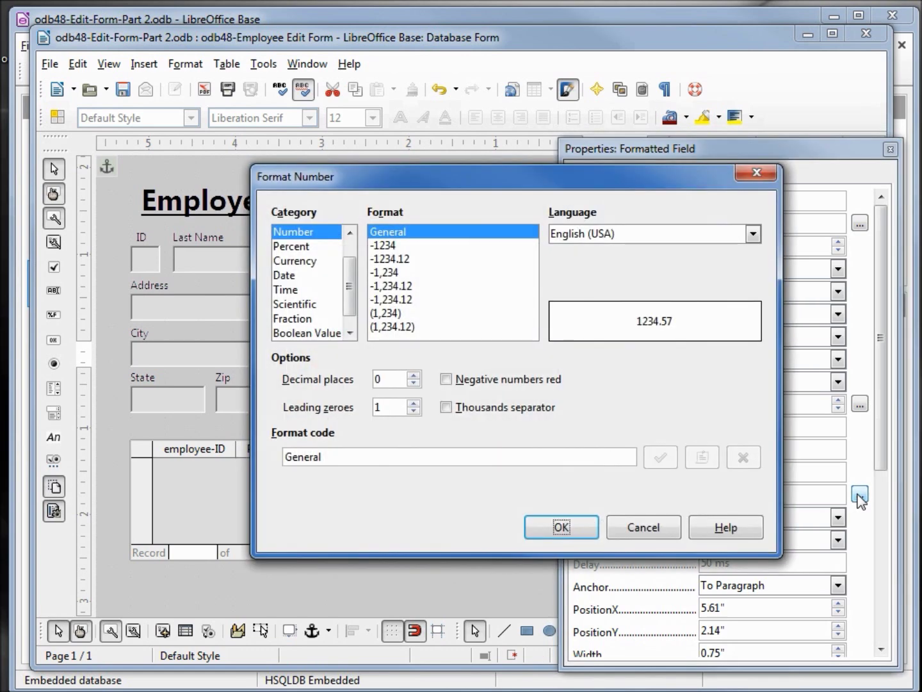
click(301, 261)
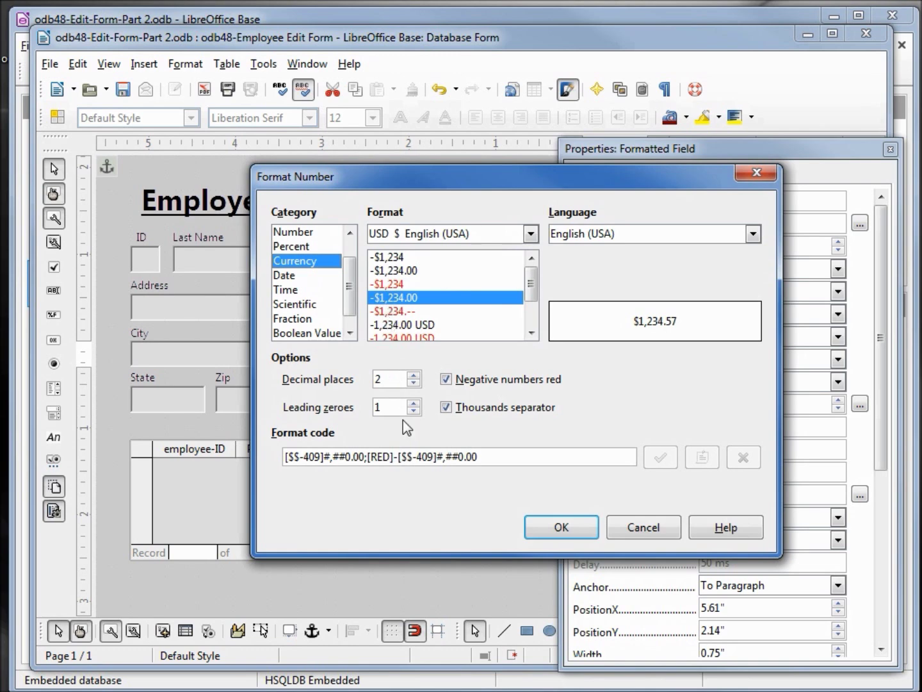
click(563, 527)
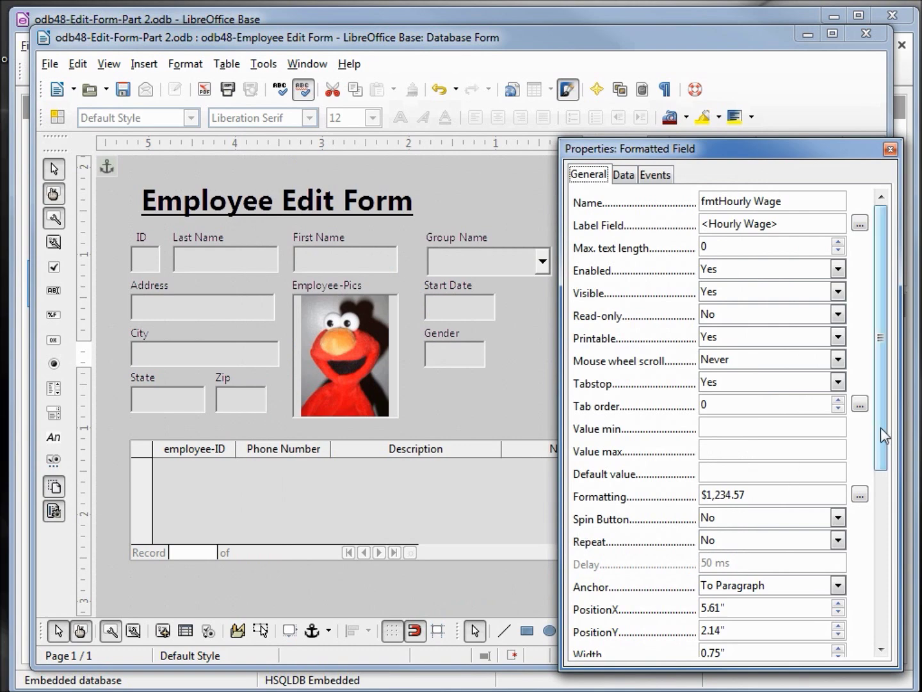
drag(882, 452, 880, 531)
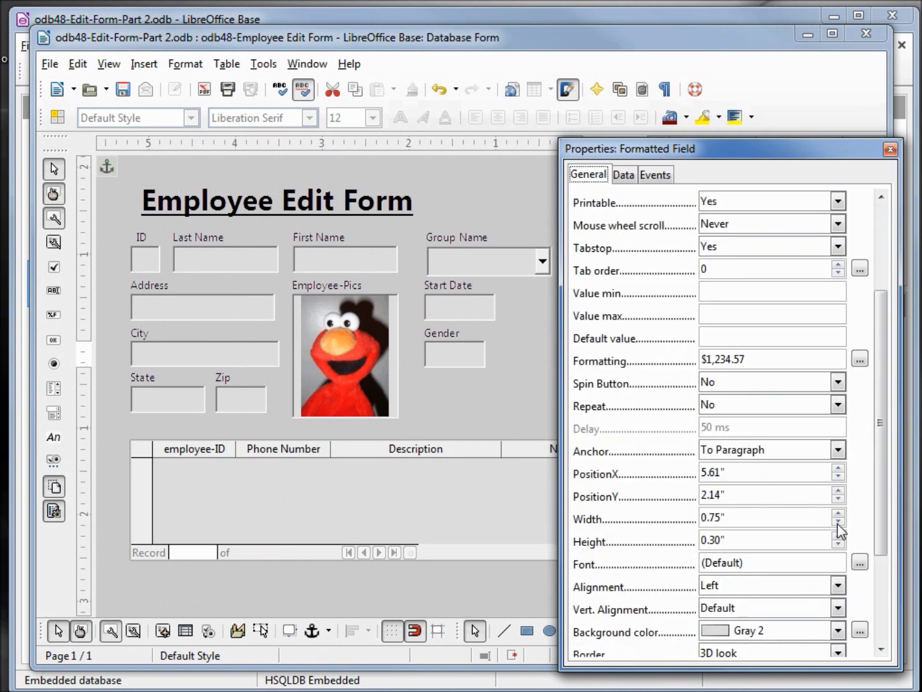
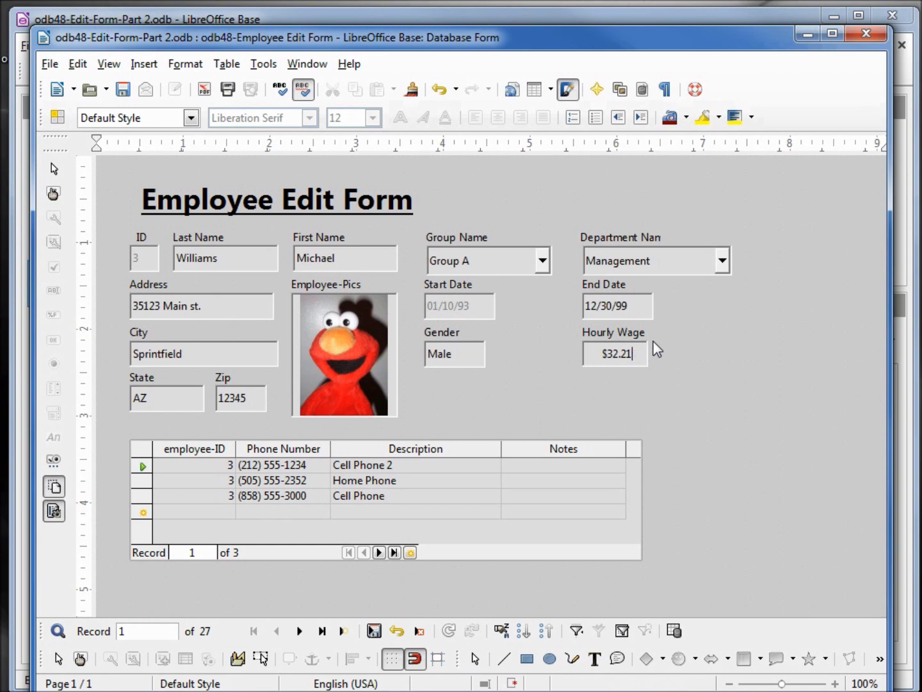
Try to save the hourly wage of $32.21 in the current employee record.
click(374, 630)
click(618, 362)
Minimize the form, set the Hourly Wage field in the tbl_Employees table design to 2 decimal places, then save and close the design.
click(808, 34)
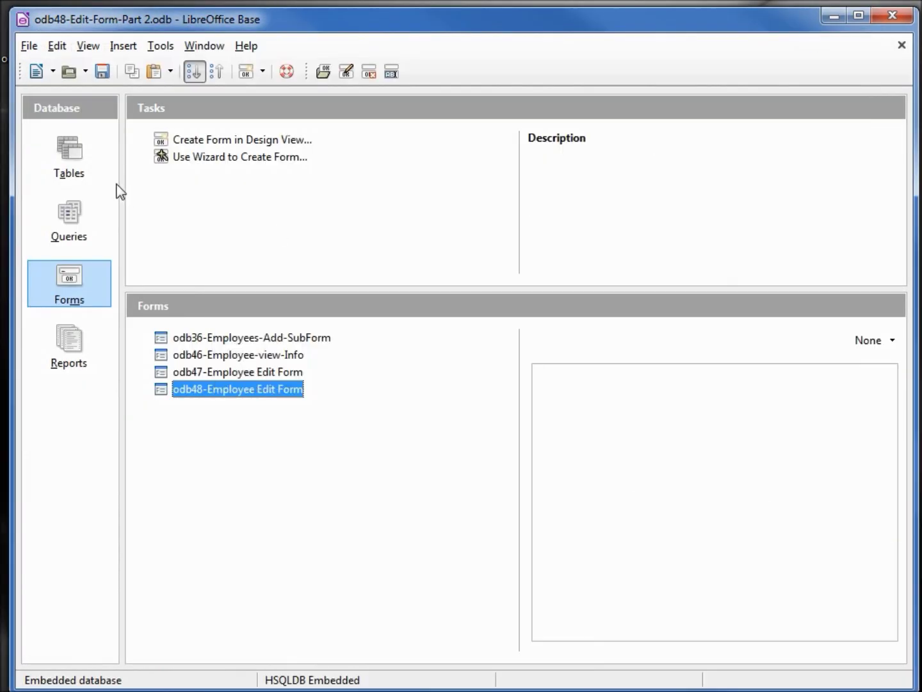
click(69, 149)
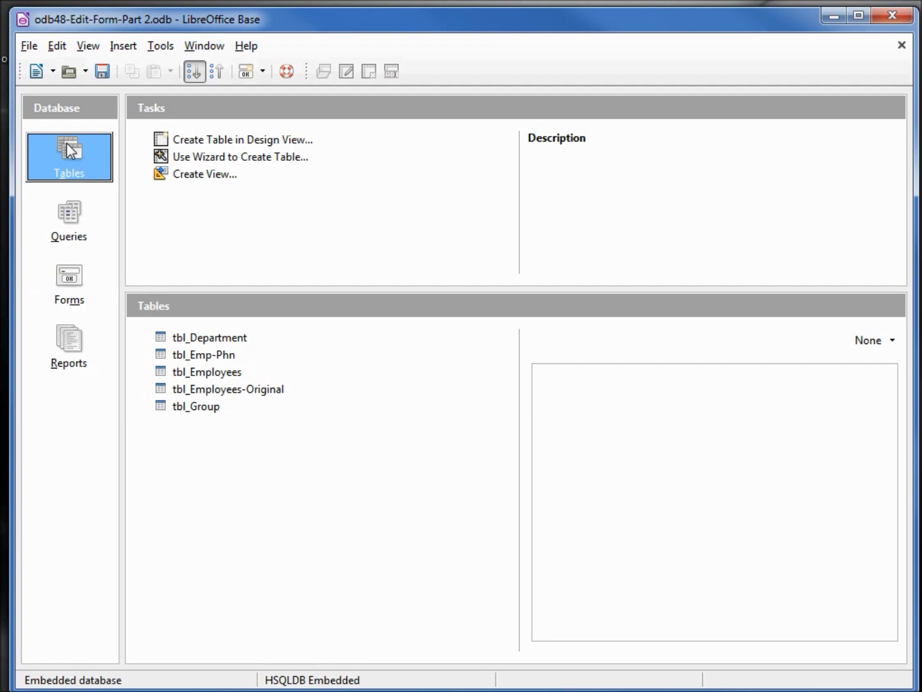
right_click(193, 372)
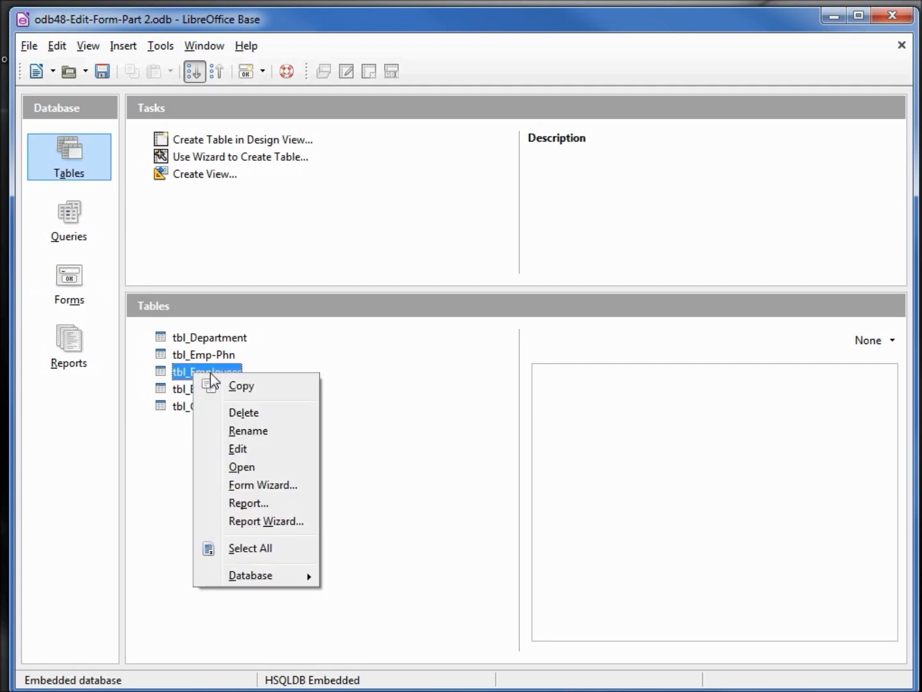
click(249, 451)
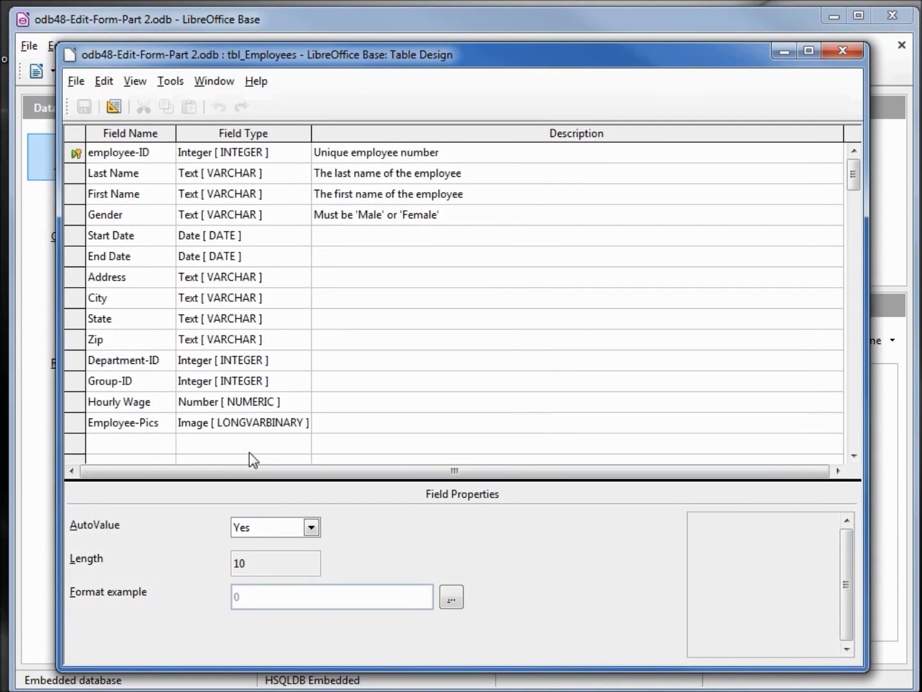
click(76, 403)
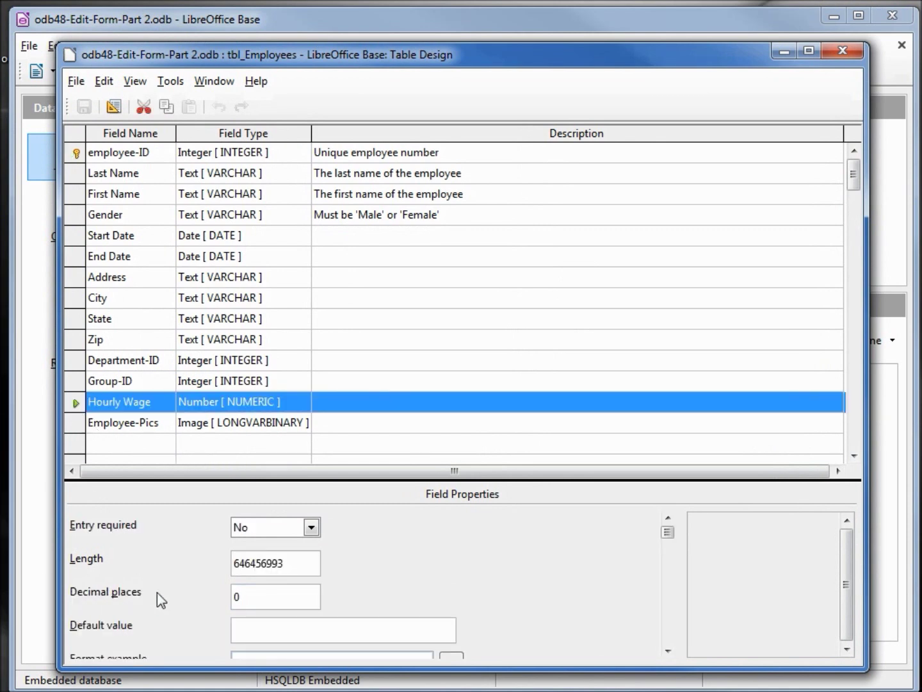
double_click(248, 591)
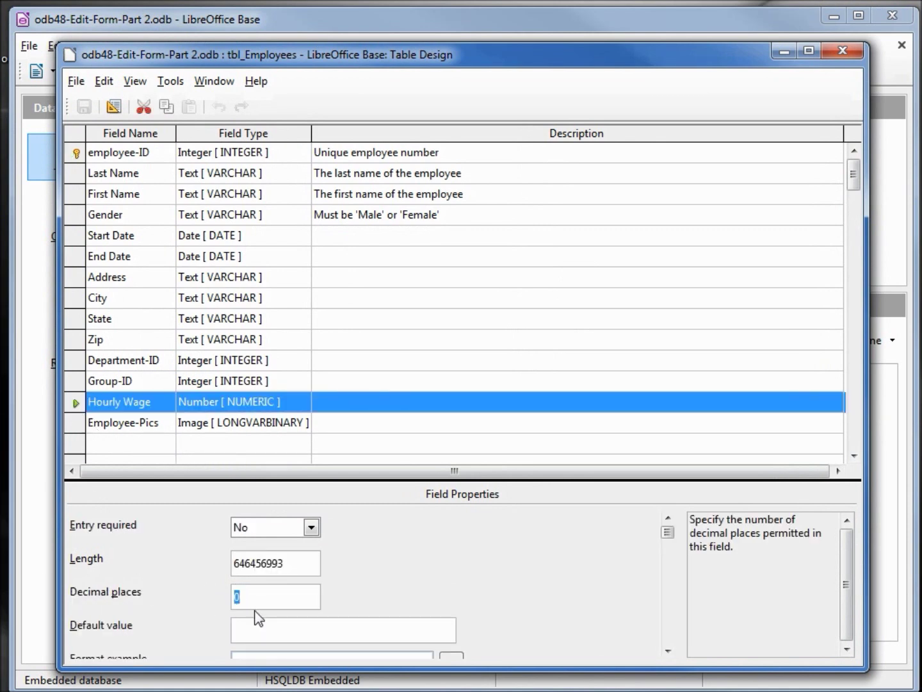
text(2)
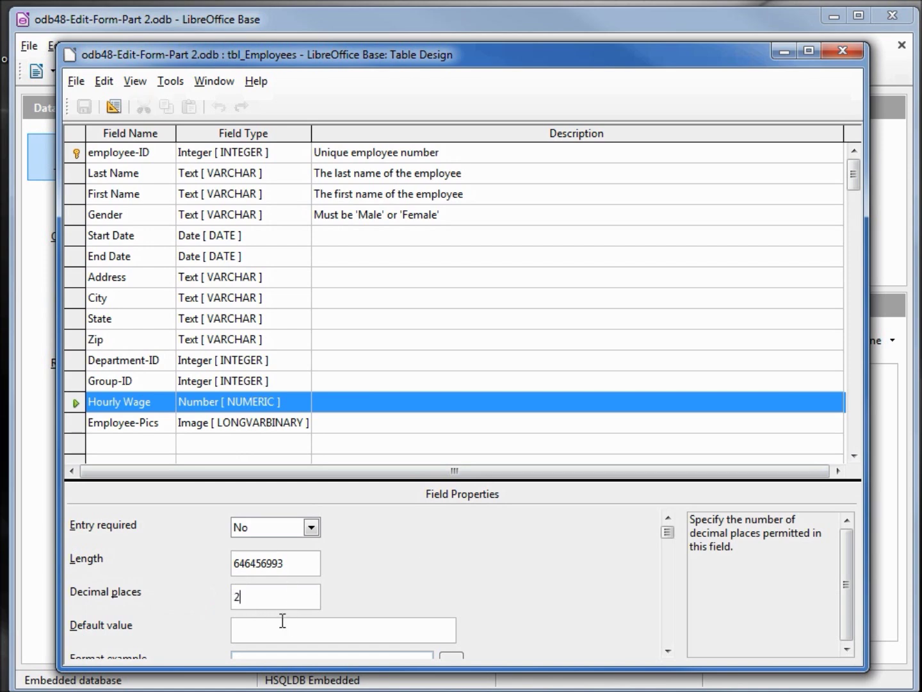
click(257, 631)
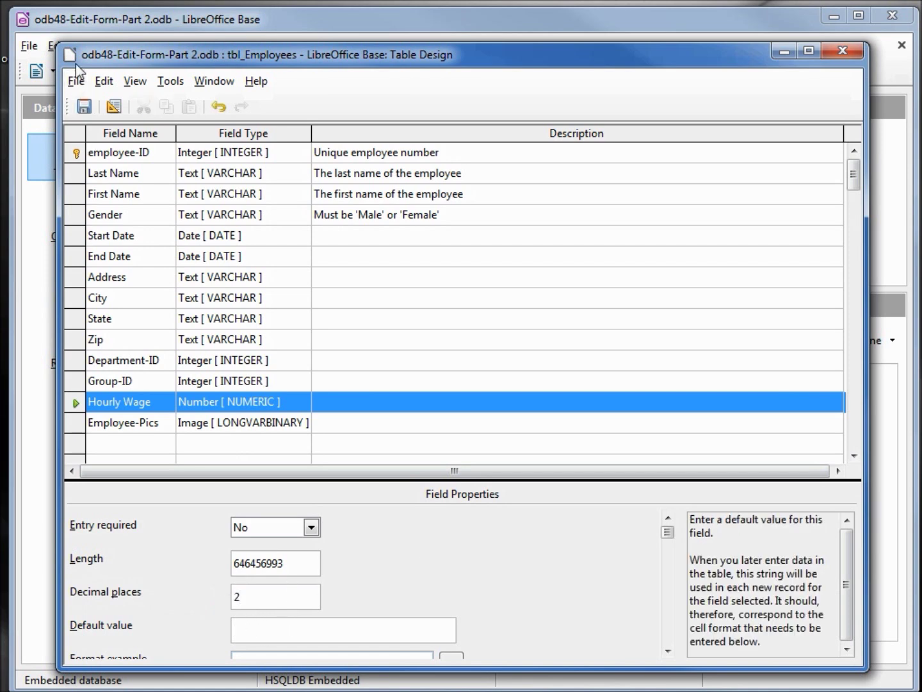
click(86, 107)
click(840, 51)
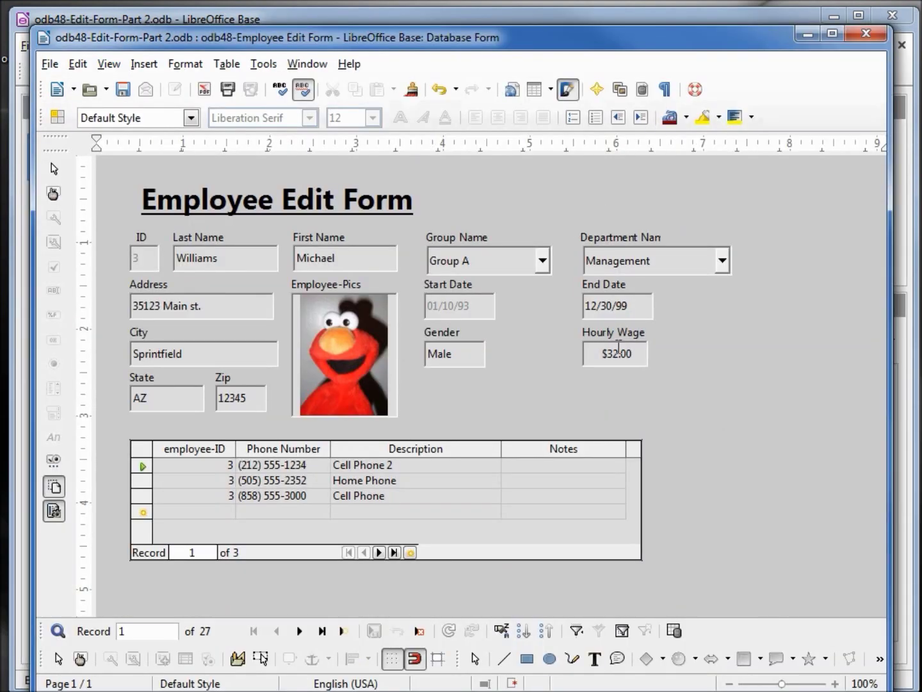
Try to change the cents of the record's hourly wage to 21 in the still-open form and save the record.
click(635, 352)
key(BackSpace)
key(BackSpace)
text(21)
click(373, 631)
Close the form with its changes saved and reopen odb48-Employee Edit Form for data entry.
click(866, 38)
click(387, 396)
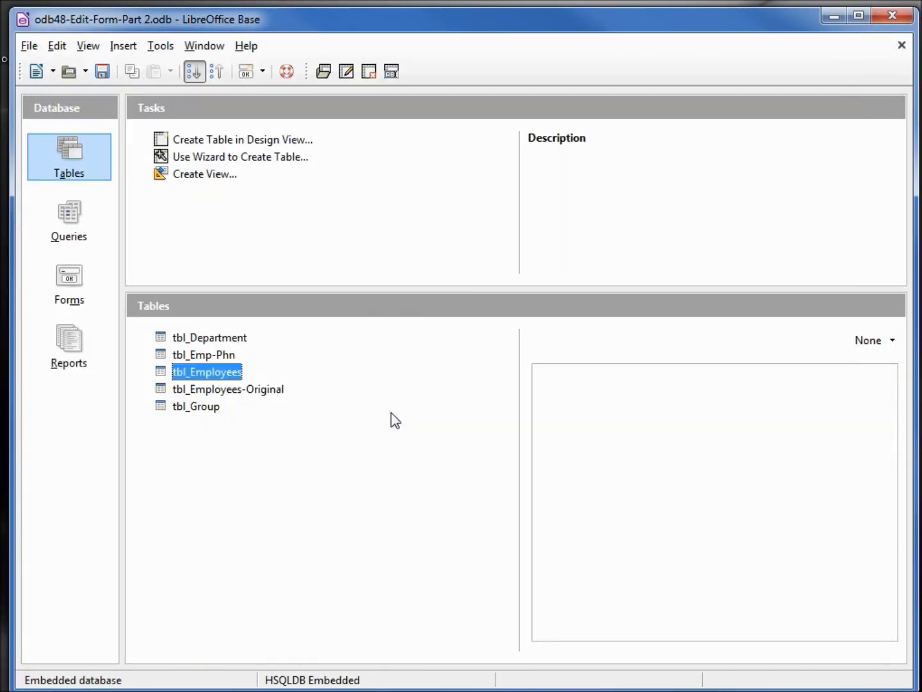
click(69, 279)
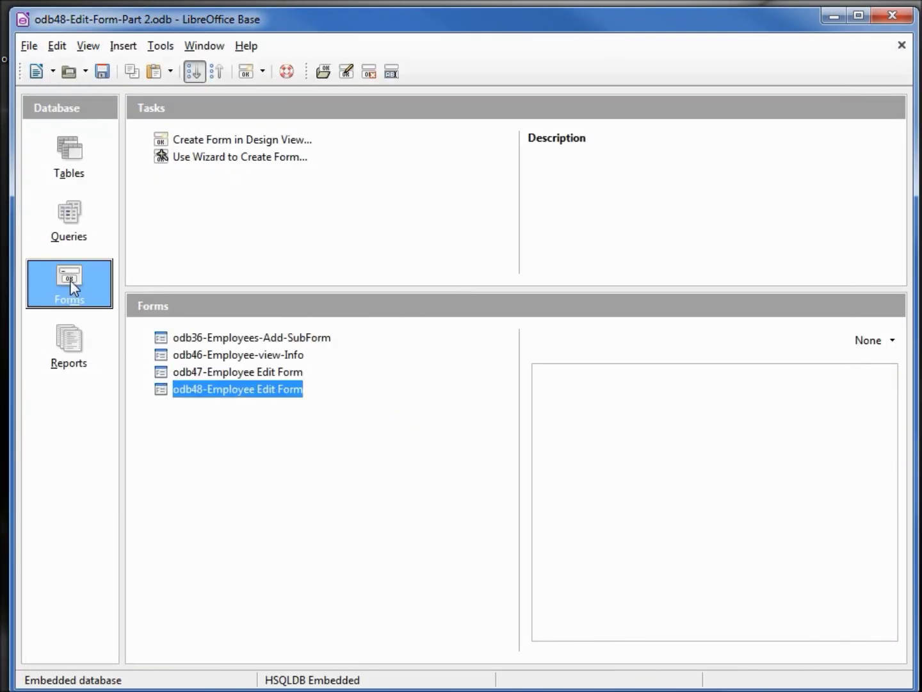
double_click(240, 392)
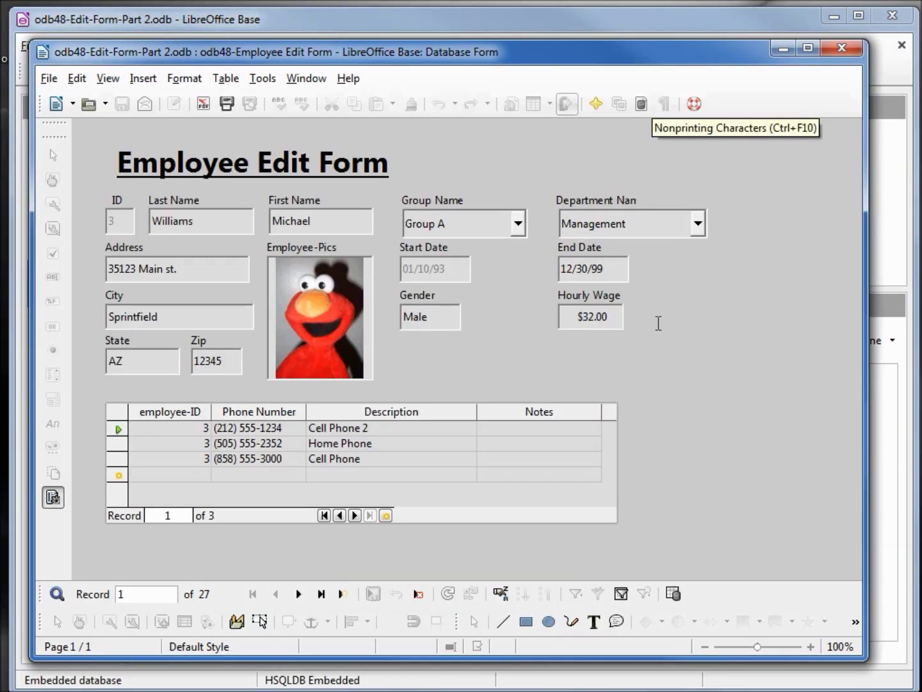
Set the first employee record's hourly wage to $32.21 in the reopened form and save the record.
key(BackSpace)
key(BackSpace)
text(21)
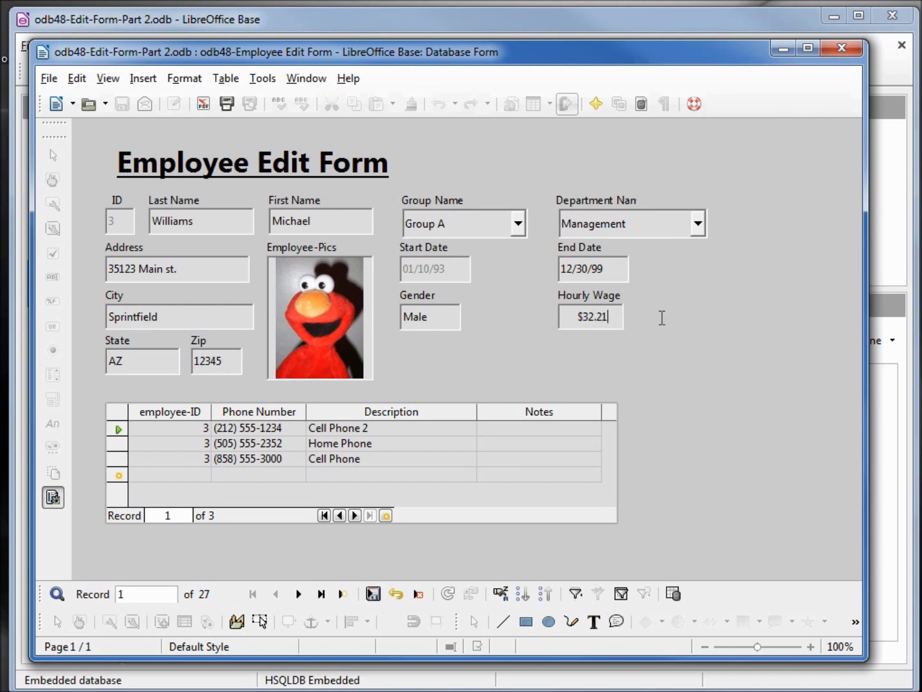
click(375, 594)
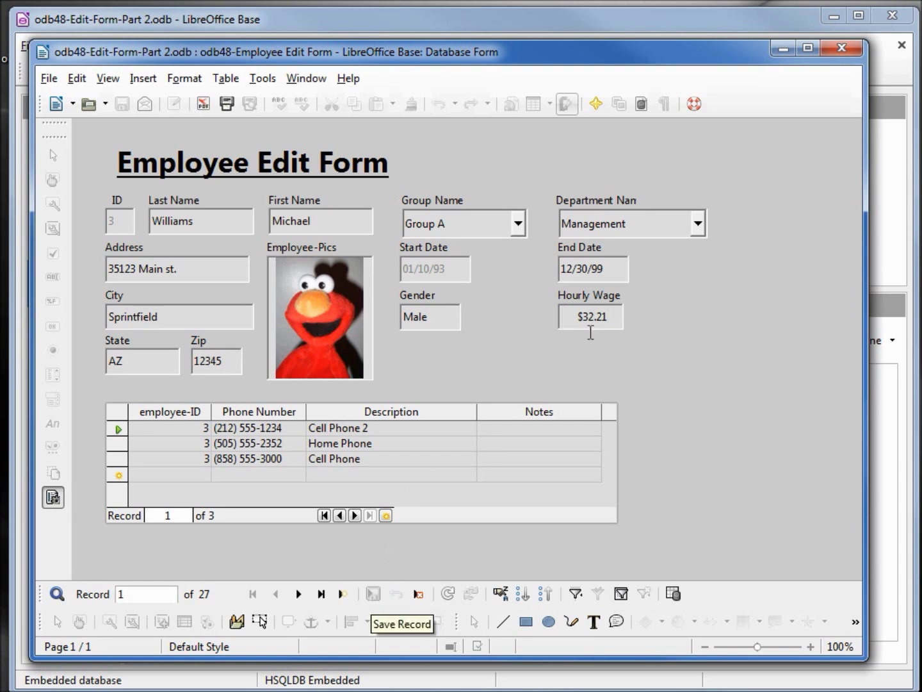